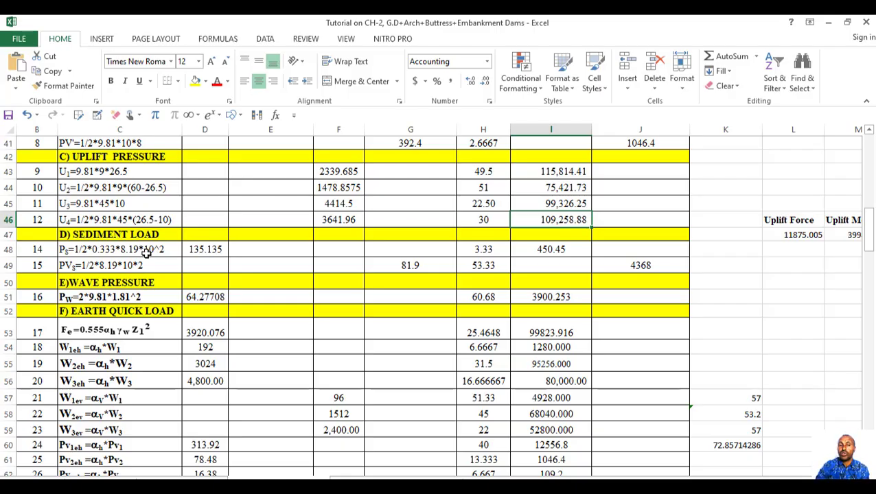
Examine the formulas behind the horizontal sediment force in D48 and its lever arm in H48
double_click(197, 251)
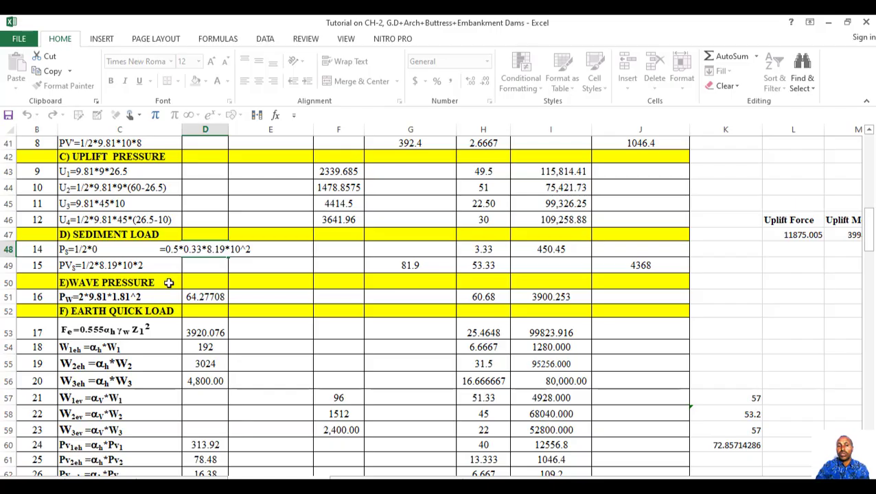
key("Return")
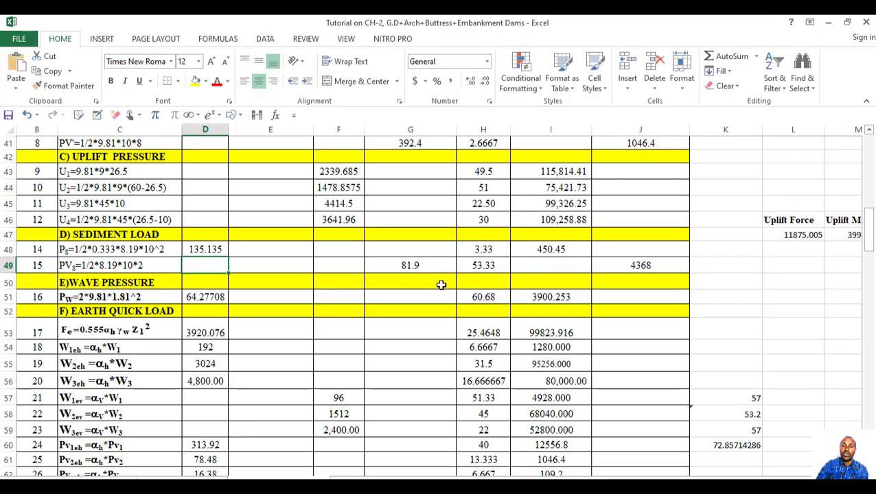
double_click(490, 249)
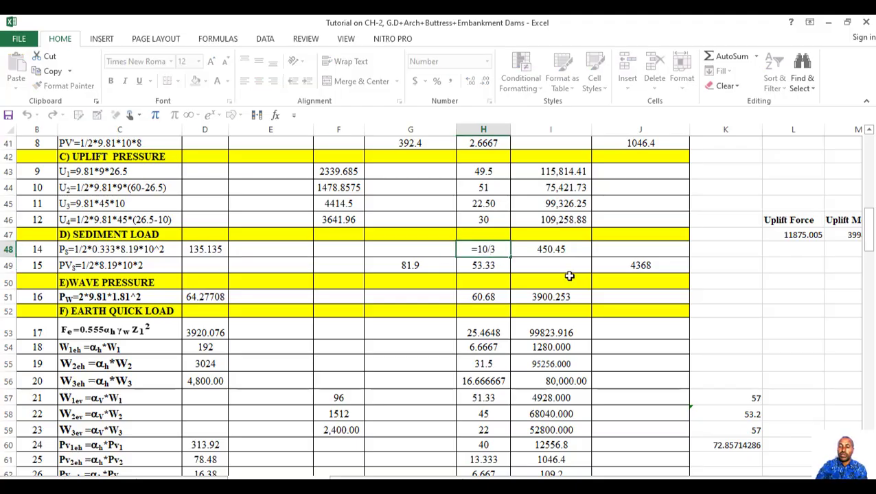
key("Return")
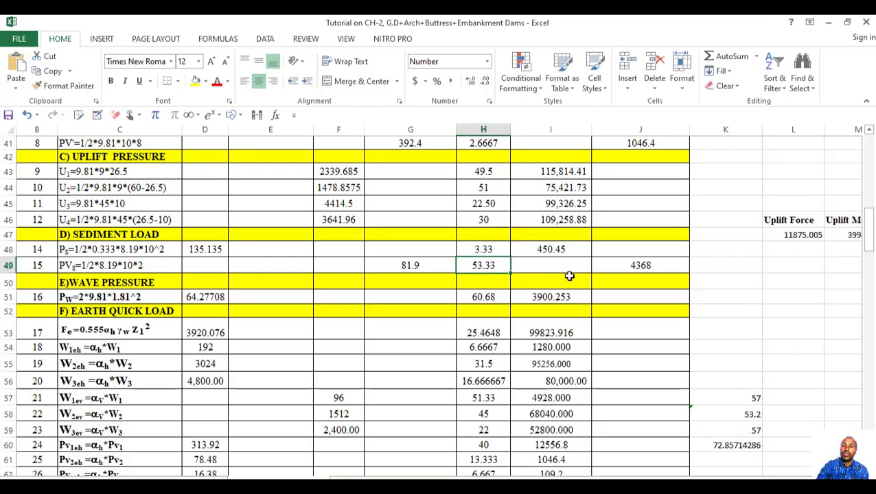
Shrink the workbook window over the PDF, raise the worksheet zoom above 130%, and maximize the window again
left_click(828, 23)
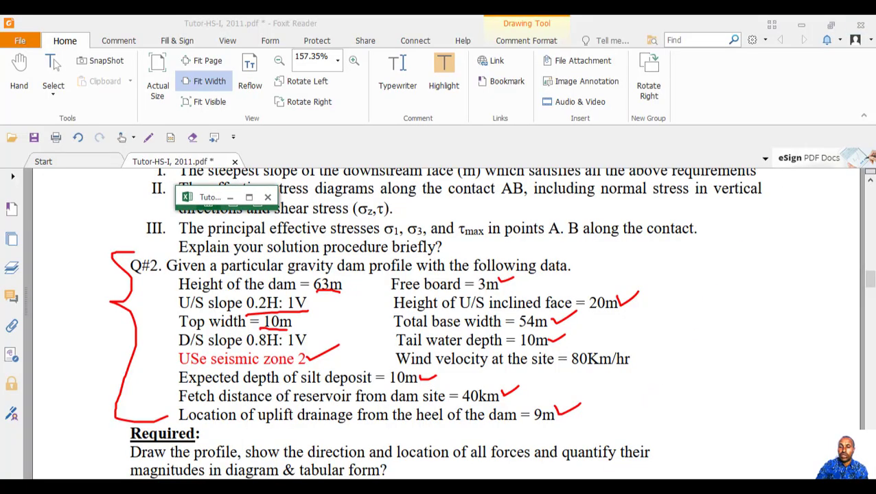
key("alt+Tab")
left_click(249, 205)
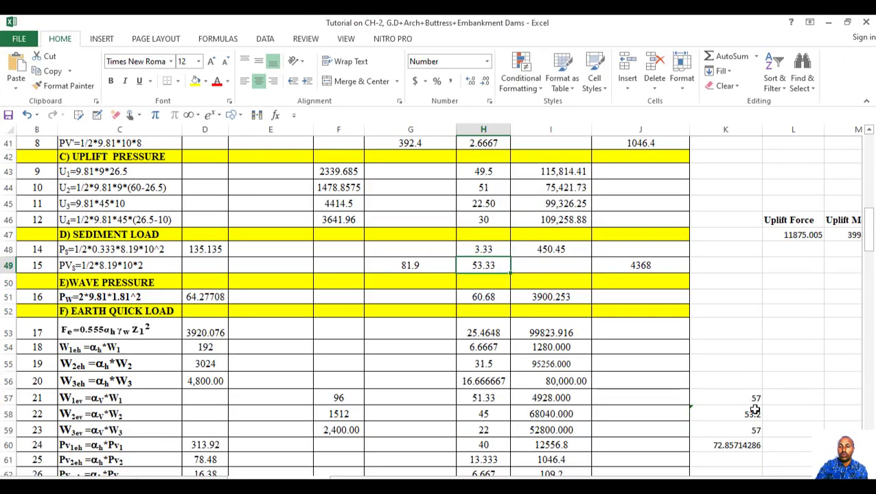
left_click_drag(725, 28, 667, 31)
left_click_drag(667, 81, 646, 338)
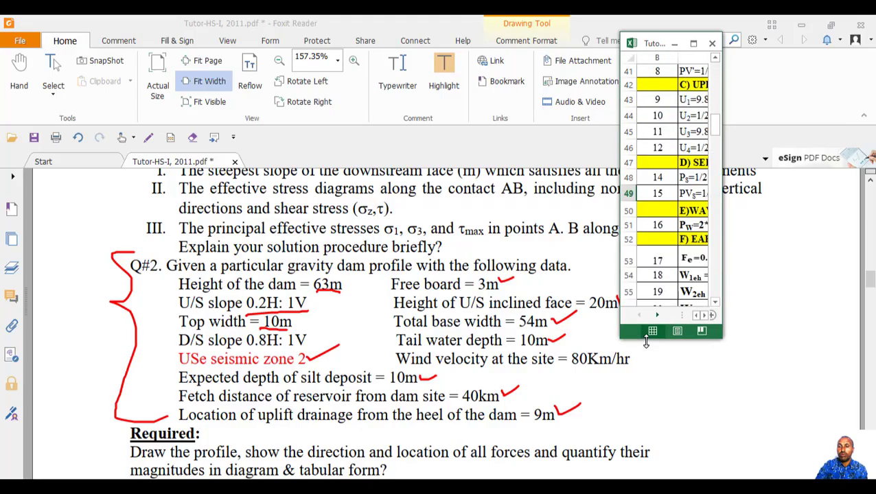
left_click_drag(724, 225, 849, 226)
left_click(806, 331)
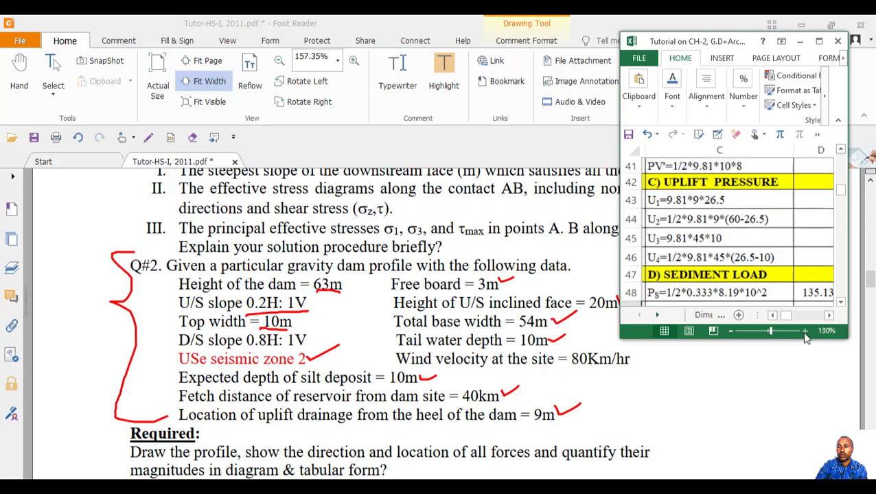
left_click(805, 331)
left_click(805, 331)
left_click(819, 41)
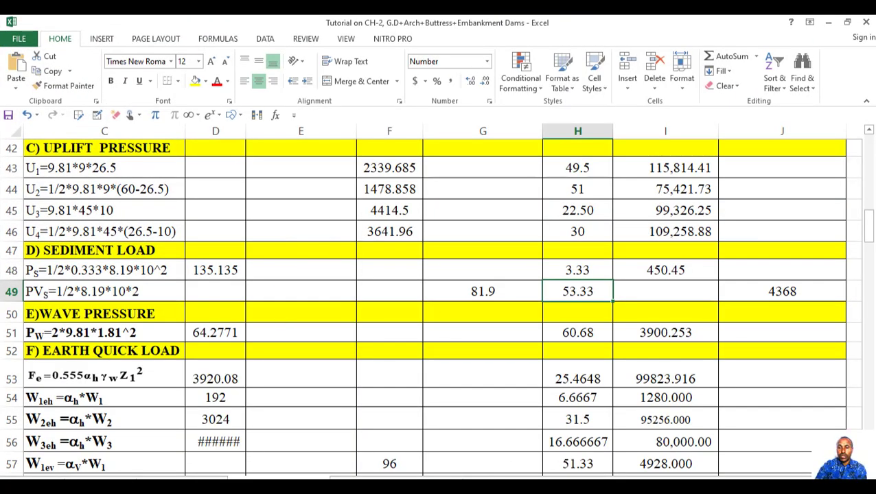
Review the dam force diagram and the Q#2 problem data at the start of the sheet, returning to the sediment load rows
scroll(155, 305, "left", 3)
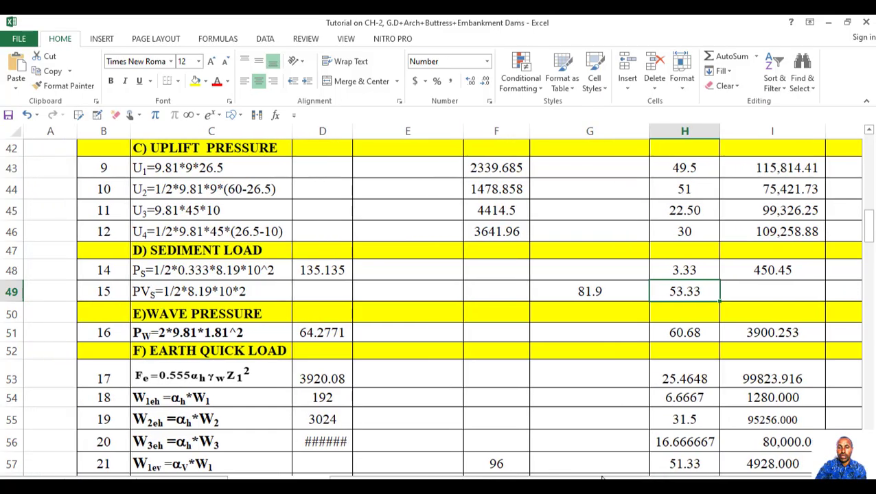
left_click_drag(870, 226, 869, 144)
scroll(249, 273, "right", 6)
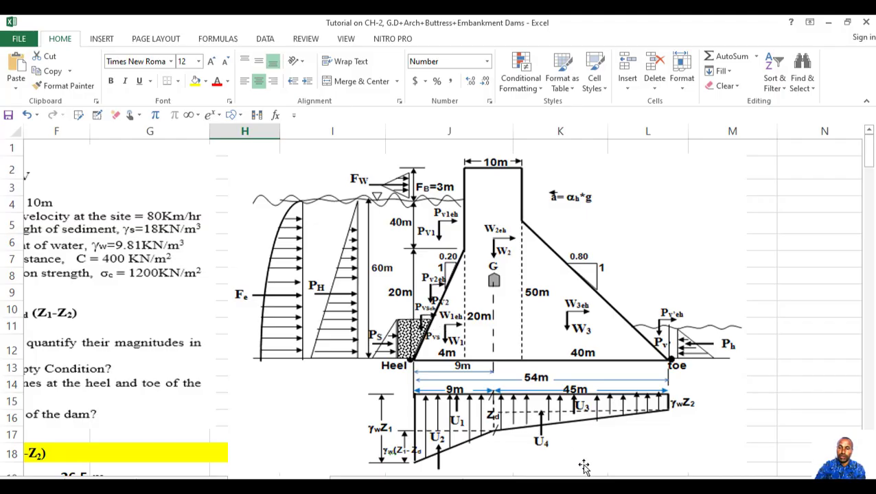
scroll(437, 446, "left", 5)
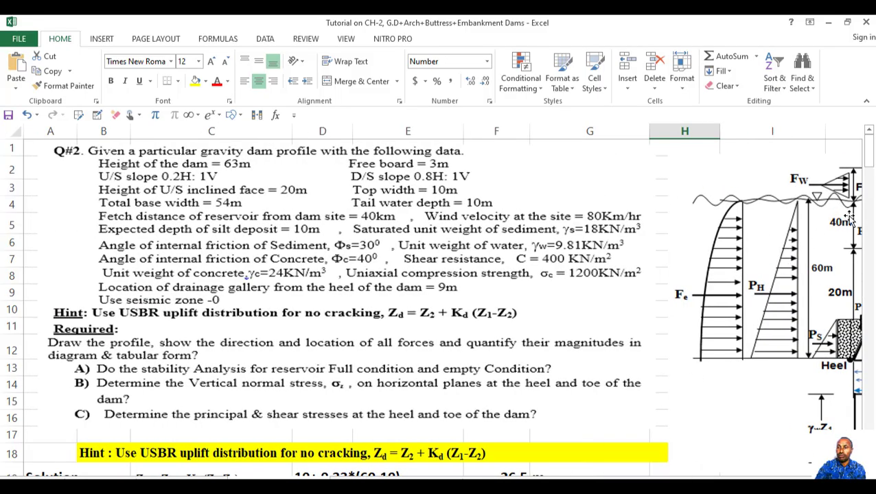
left_click_drag(872, 162, 866, 237)
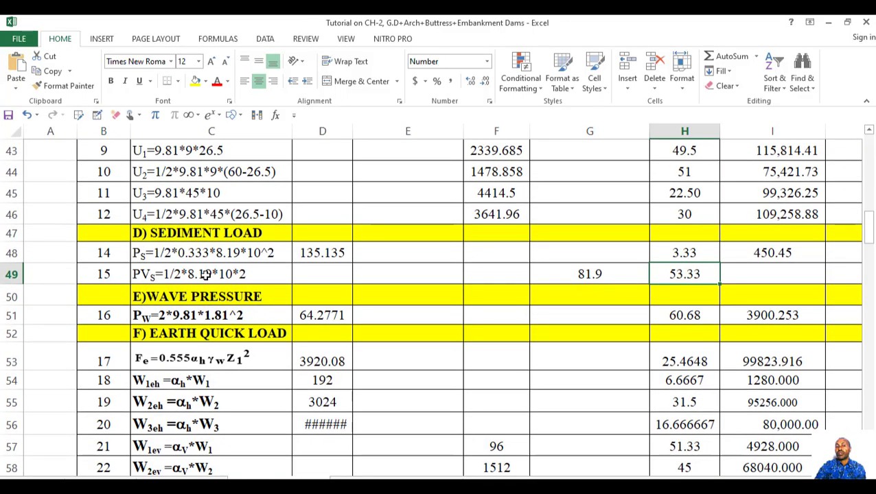
Examine the vertical sediment load expression in C49, including its factor 2, and the matching formula in G49
left_click(206, 275)
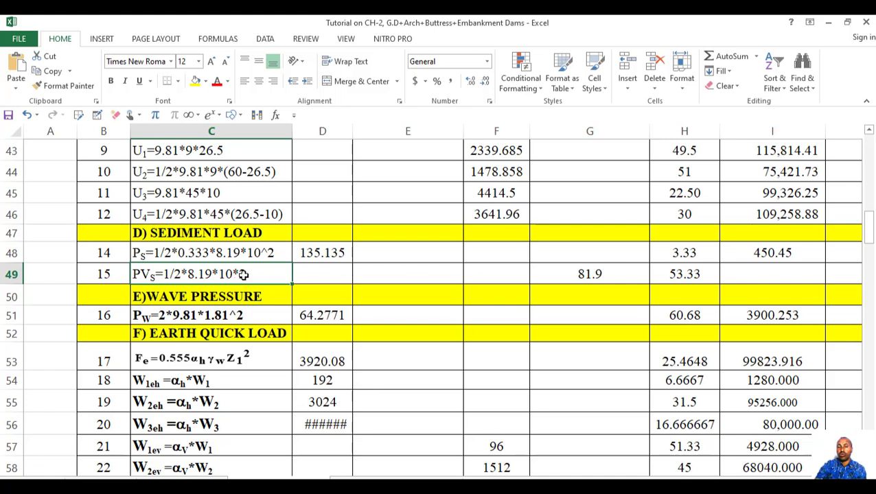
double_click(246, 274)
left_click_drag(239, 274, 251, 275)
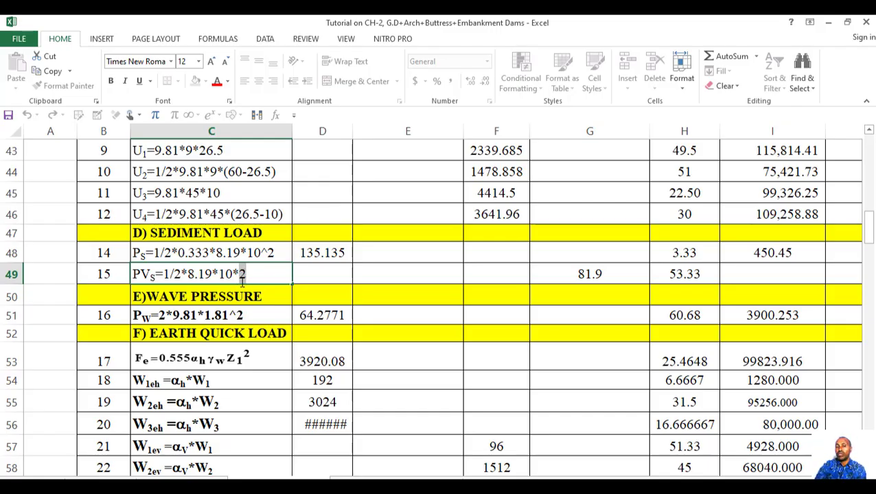
double_click(592, 275)
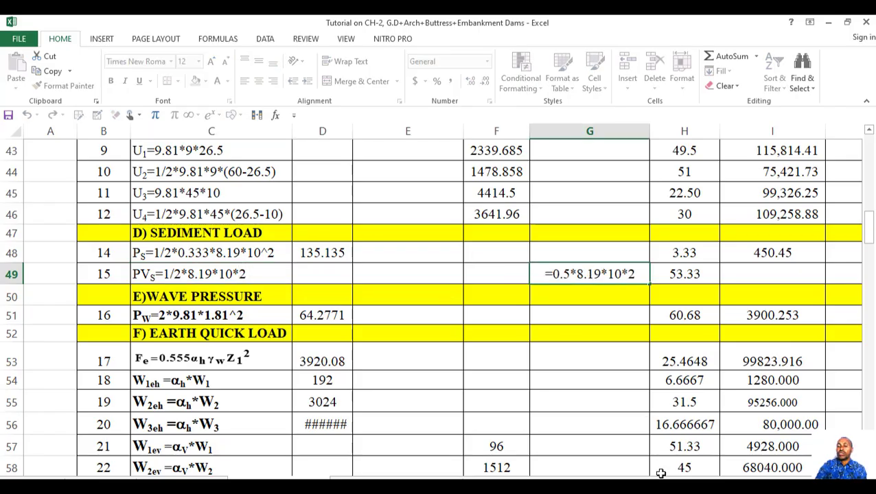
scroll(791, 404, "right", 2)
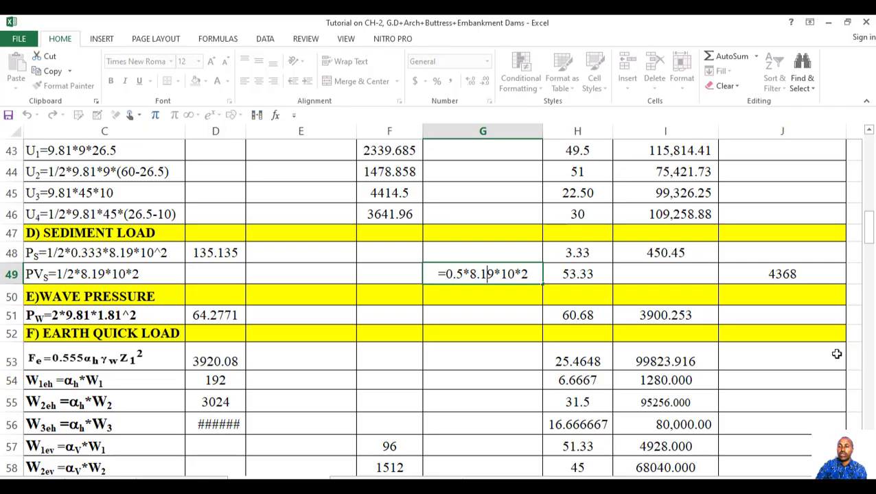
mouse_move(873, 233)
left_mouse_down()
mouse_move(873, 195)
mouse_move(873, 239)
left_mouse_up()
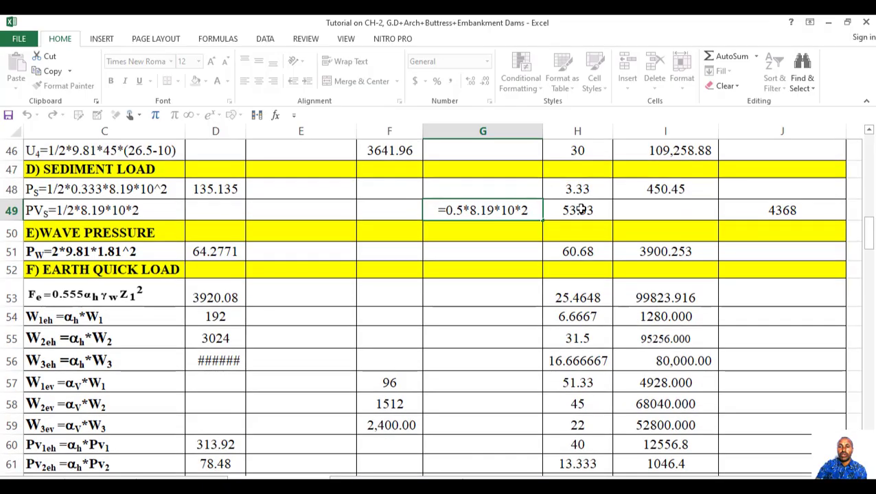
key("Return")
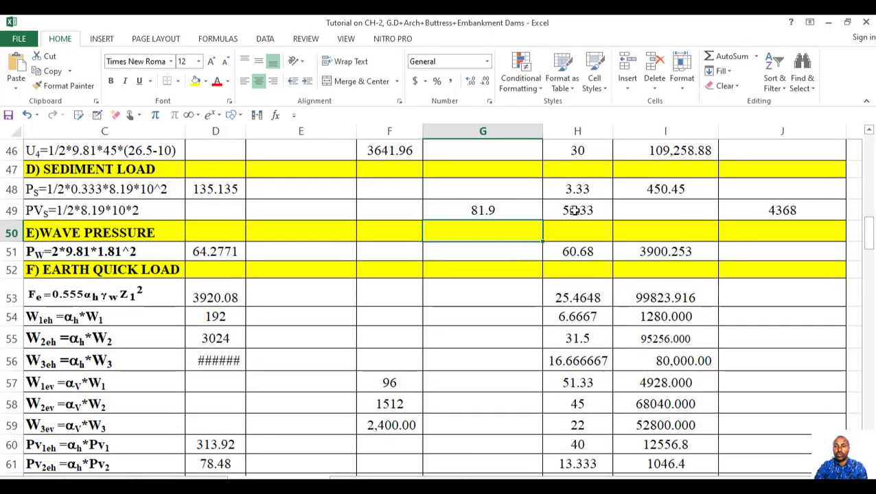
Examine the lever arm formula in H49 and the moment formula in J49 for the vertical sediment load
double_click(575, 210)
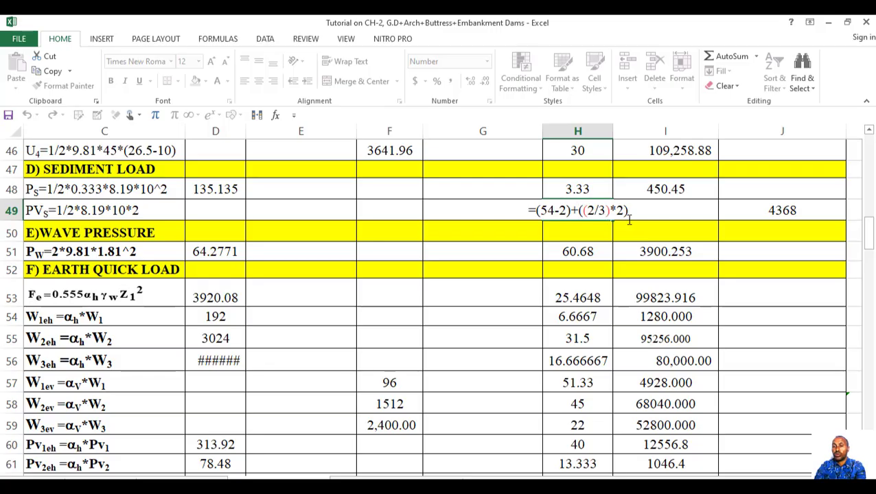
key("Return")
double_click(774, 212)
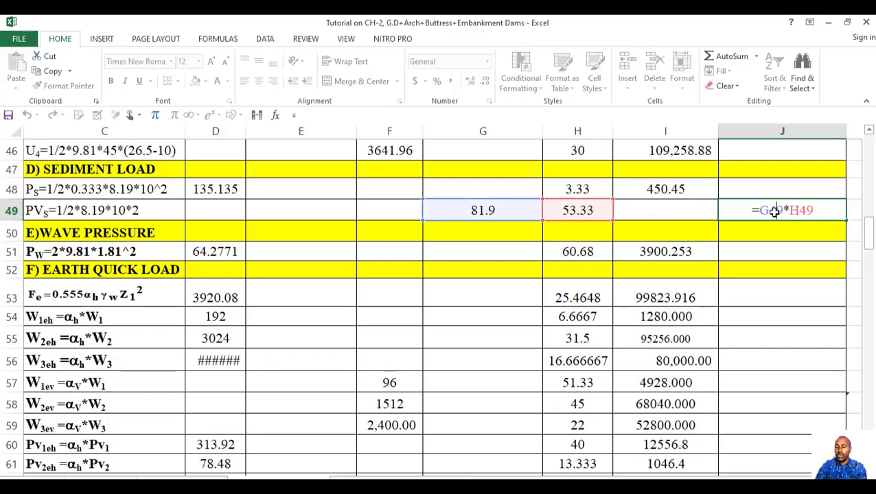
key("Return")
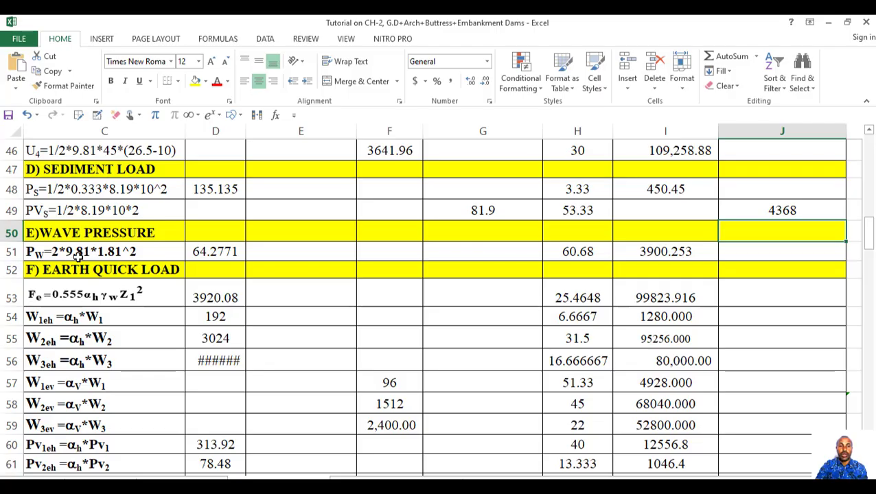
Examine the wave pressure row, checking the force formula in D51 and the moment in I51
scroll(120, 249, "left", 1)
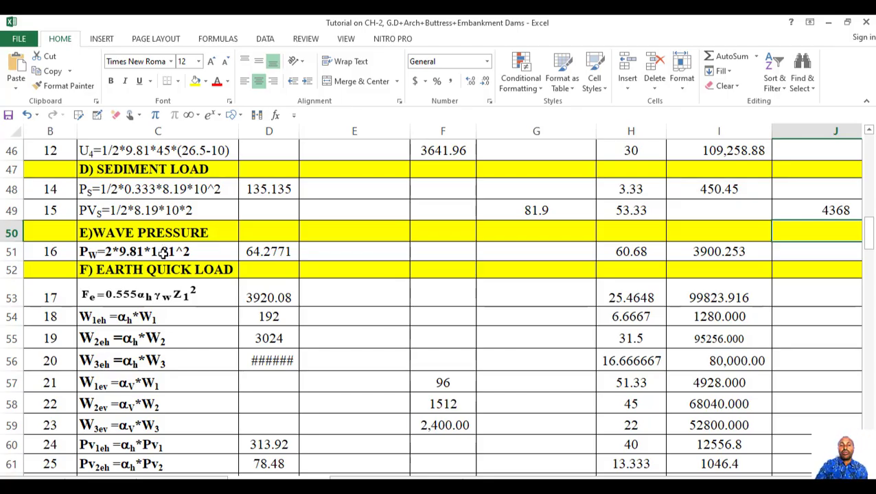
mouse_move(873, 238)
left_mouse_down()
mouse_move(871, 172)
mouse_move(872, 241)
mouse_move(873, 232)
left_mouse_up()
left_click(455, 246)
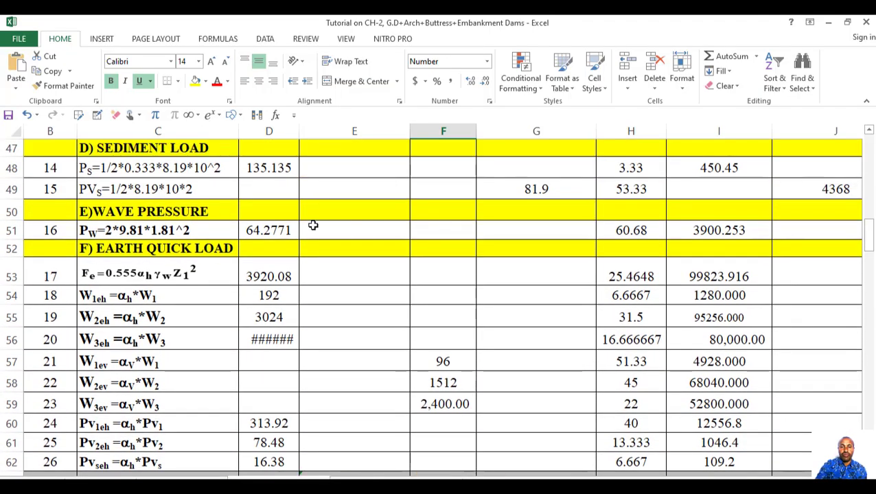
double_click(271, 232)
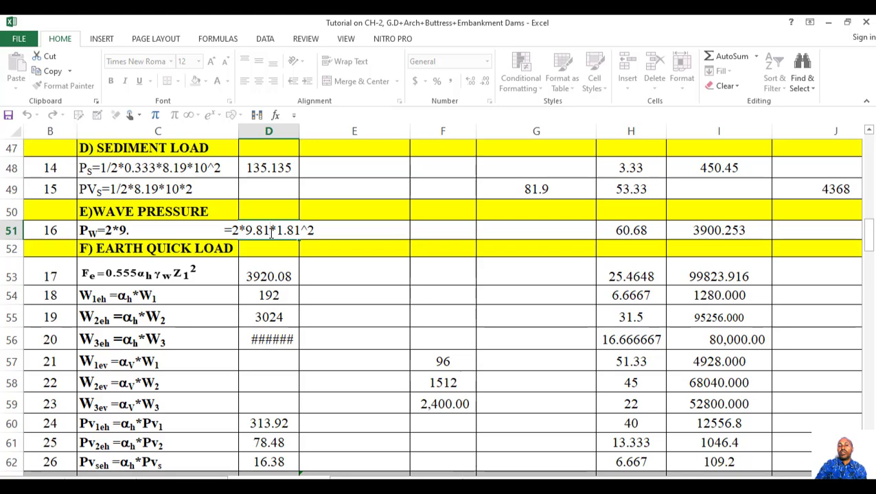
key("Return")
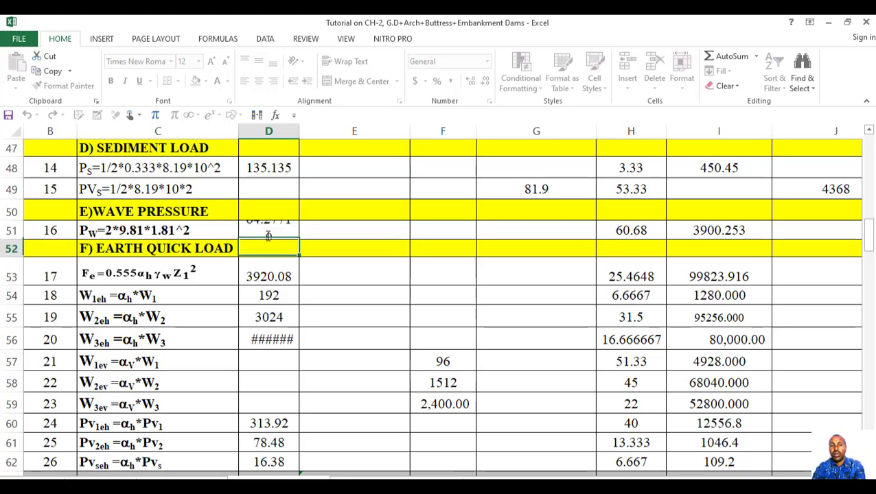
left_click(714, 234)
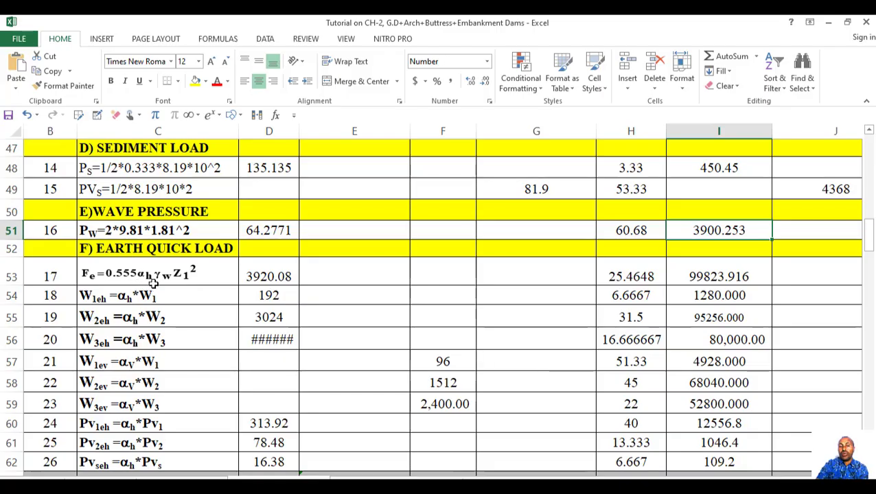
Review the hydrodynamic earthquake force Fe in row 53, covering its expression, force, lever arm and moment
left_click(266, 275)
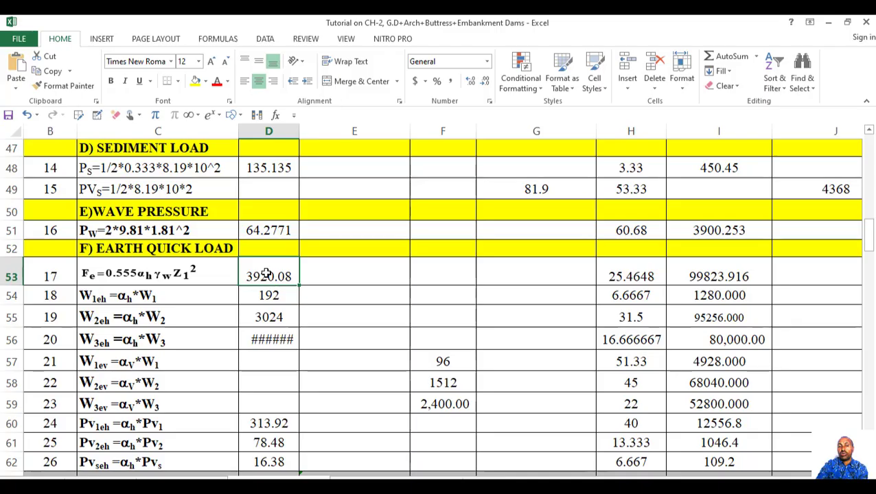
left_click(196, 278)
left_click(218, 280)
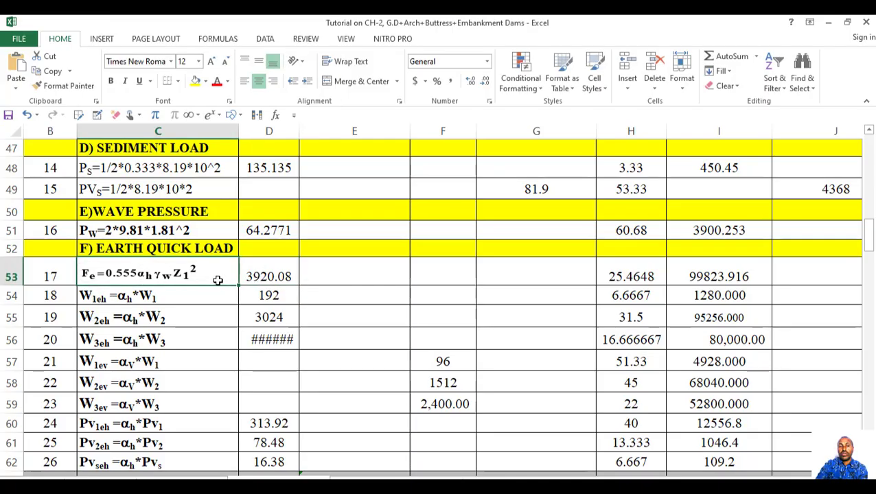
left_click(264, 278)
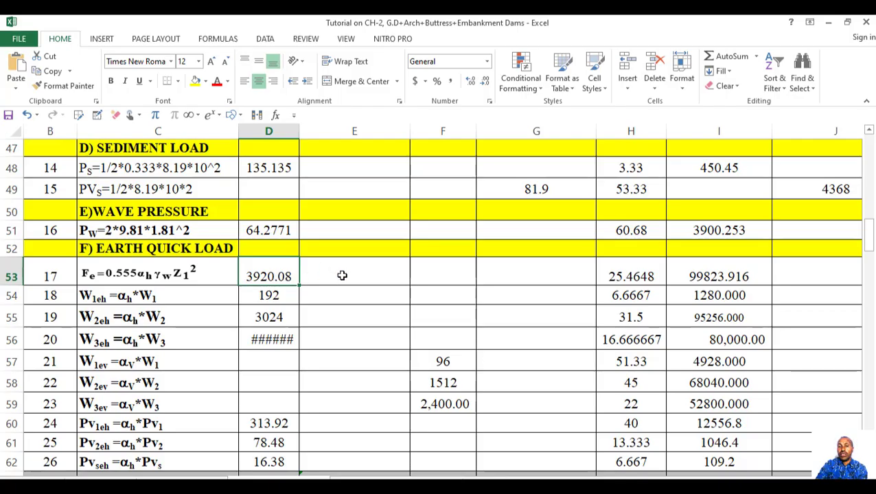
left_click(627, 272)
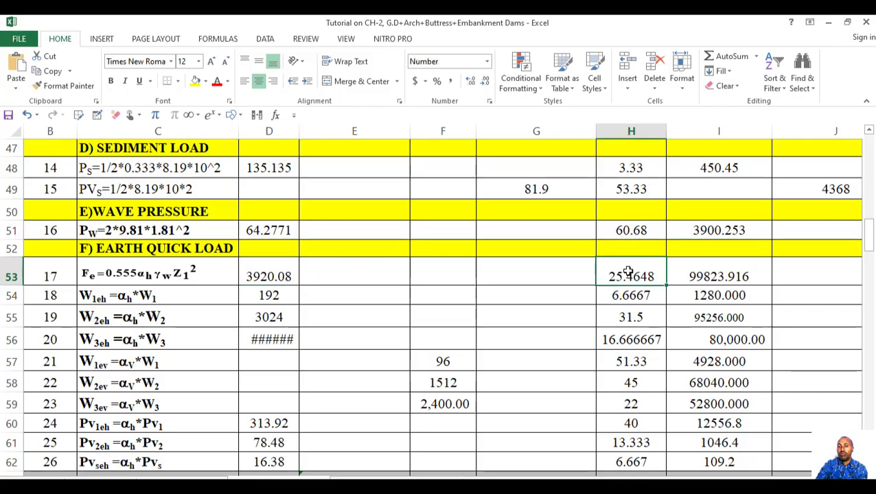
left_click(705, 279)
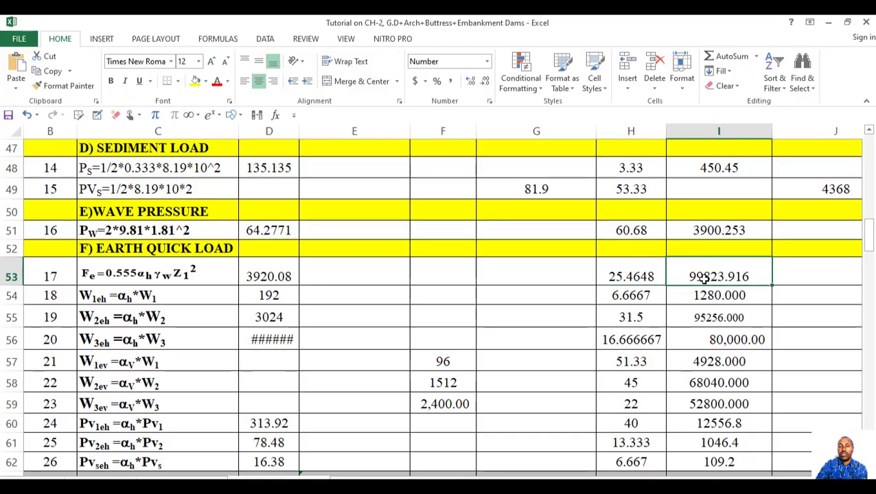
Widen column D to fit its force values and examine the W1eh earthquake force formula in D54
left_click_drag(299, 131, 319, 132)
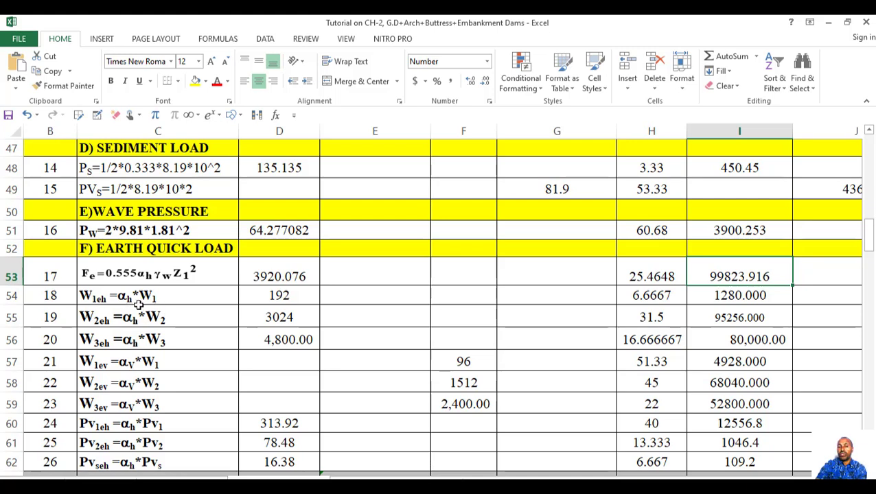
left_click(278, 298)
double_click(278, 297)
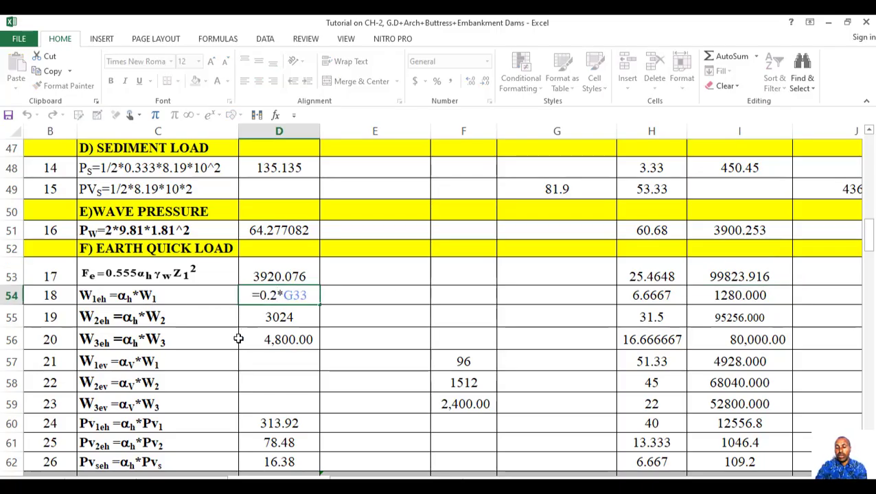
key("BackSpace")
key("BackSpace")
key("BackSpace")
key("BackSpace")
key("BackSpace")
key("BackSpace")
key("BackSpace")
key("BackSpace")
type("0")
key("Return")
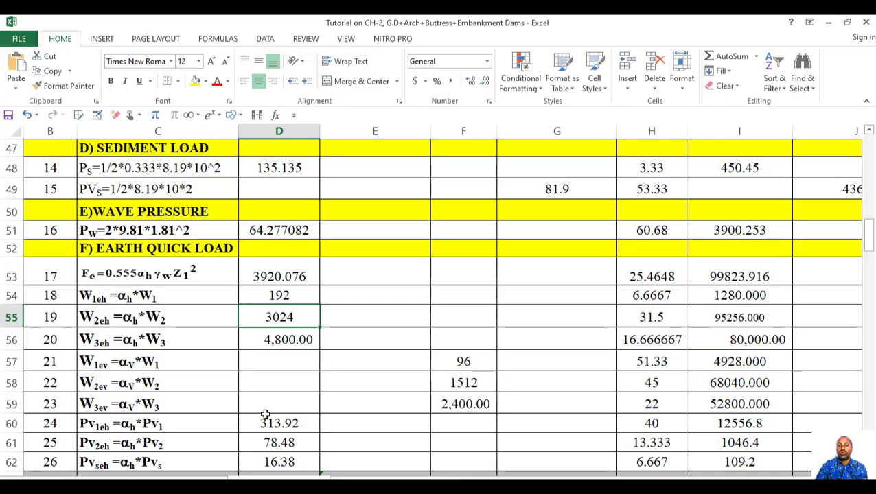
Review the earthquake inertia rows, covering the W1eh lever arm and moment, the W2eh and W3eh forces, and the W1ev force in F57
left_click(657, 297)
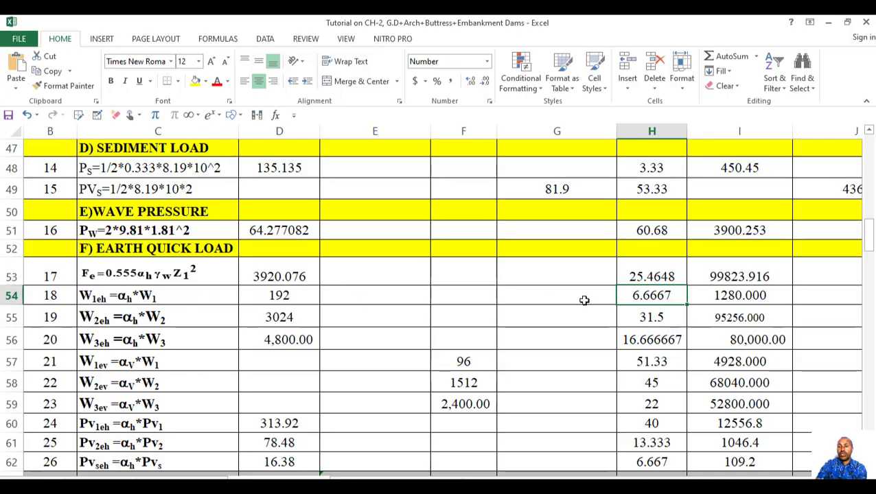
left_click(736, 295)
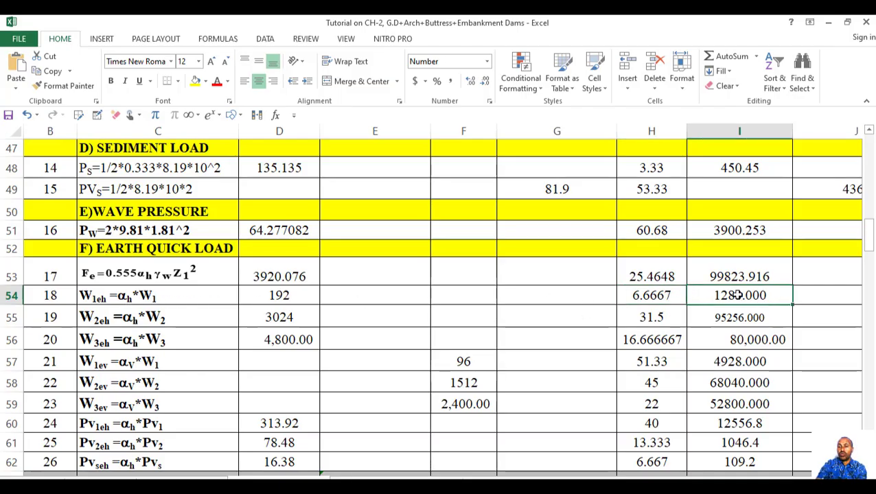
left_click(269, 315)
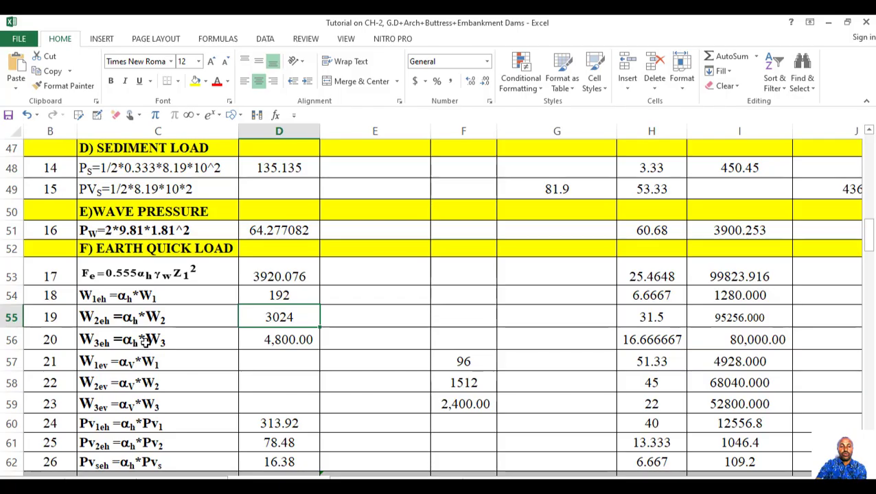
left_click(278, 337)
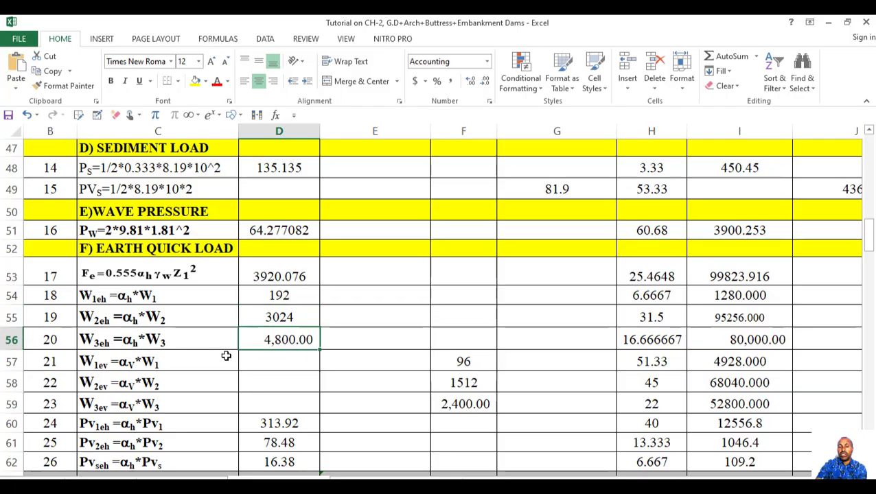
double_click(462, 360)
key("Return")
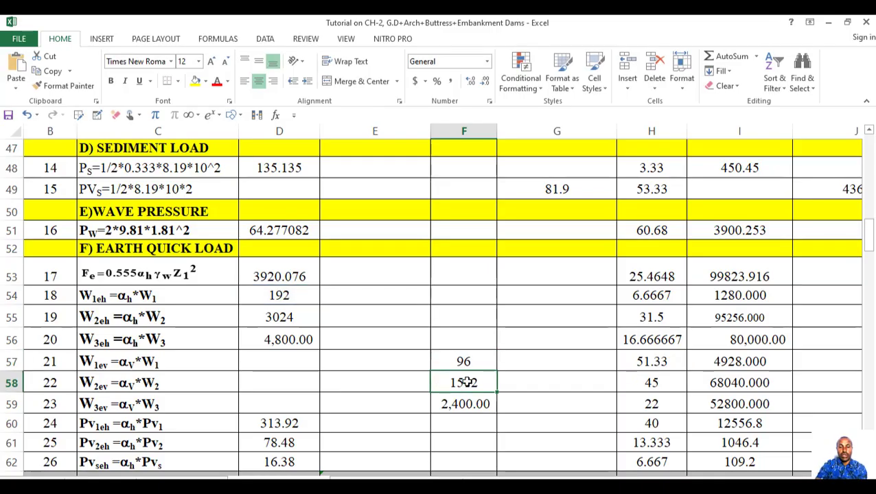
Switch to the Tutor-HS-I, 2011.pdf in Foxit Reader and draw a small red brace beside the "USe seismic zone 2" line
left_click_drag(870, 230, 871, 237)
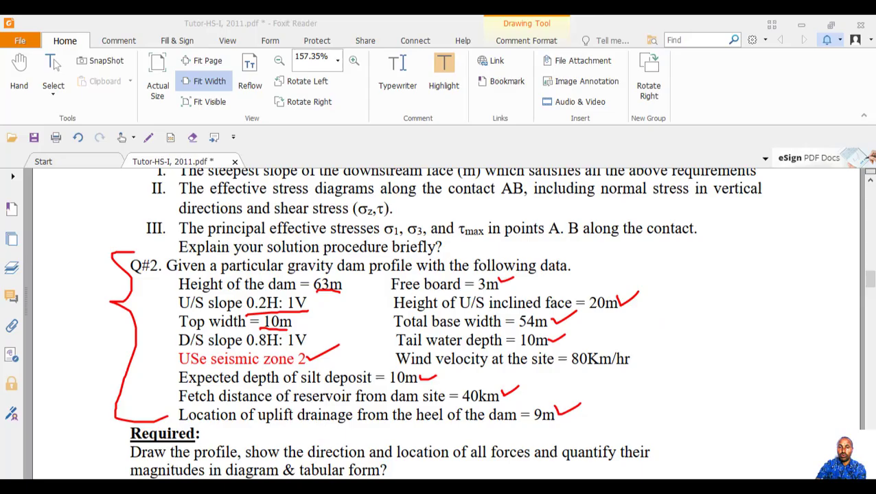
left_click(341, 369)
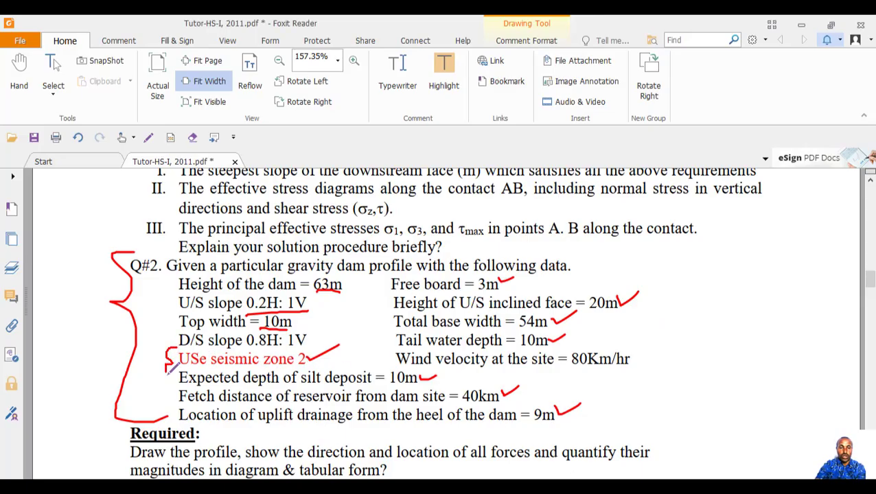
left_click_drag(170, 368, 164, 377)
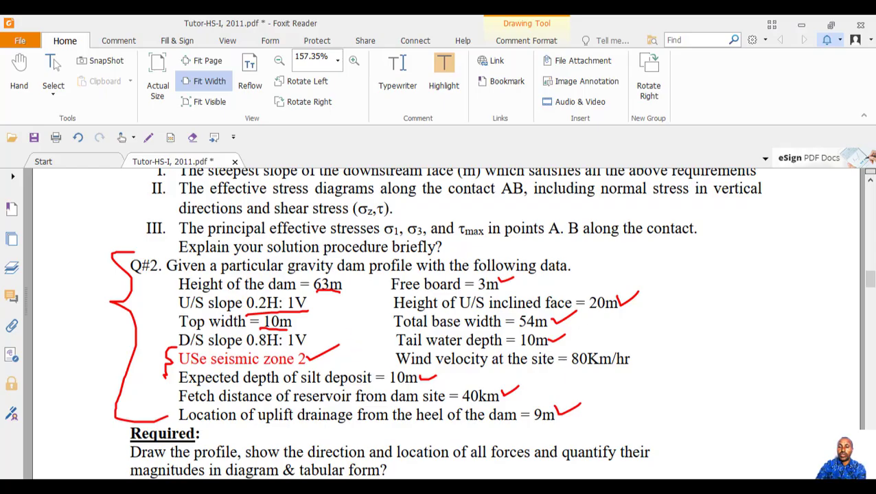
Switch back to the Excel workbook and examine the range summed for the negative horizontal force total in D63
key("alt+Tab")
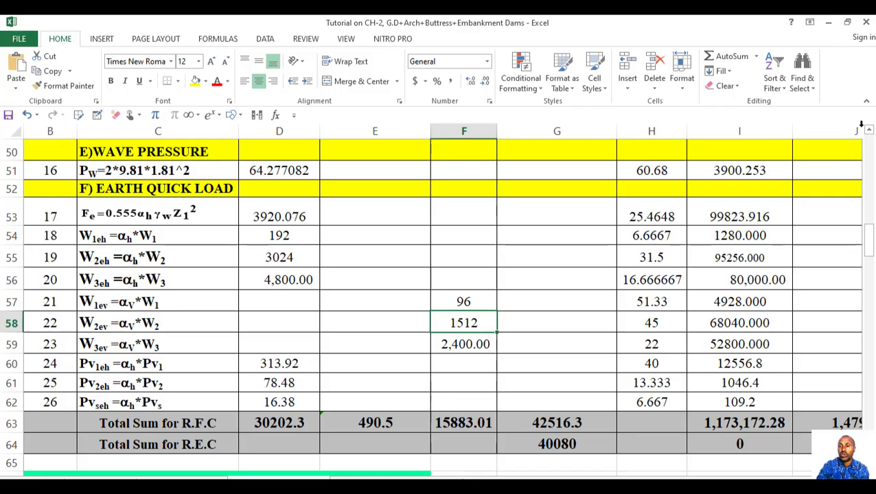
left_click_drag(869, 246, 871, 254)
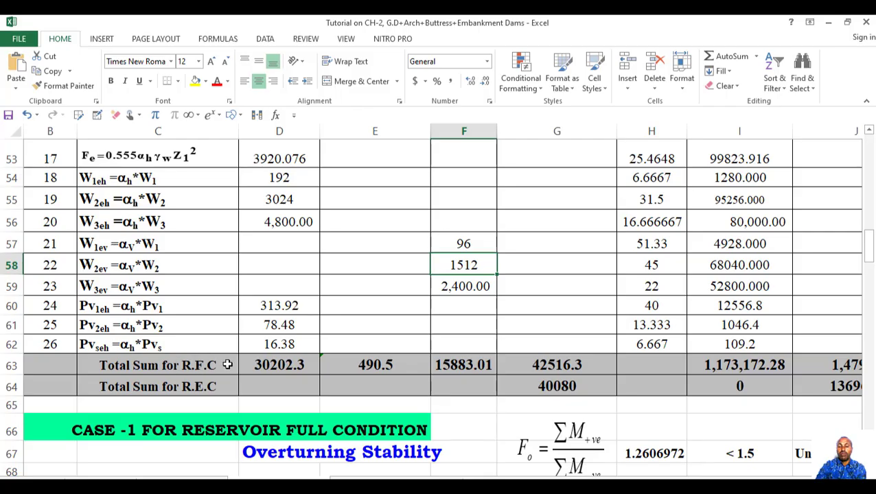
left_click(283, 365)
key("alt+equal")
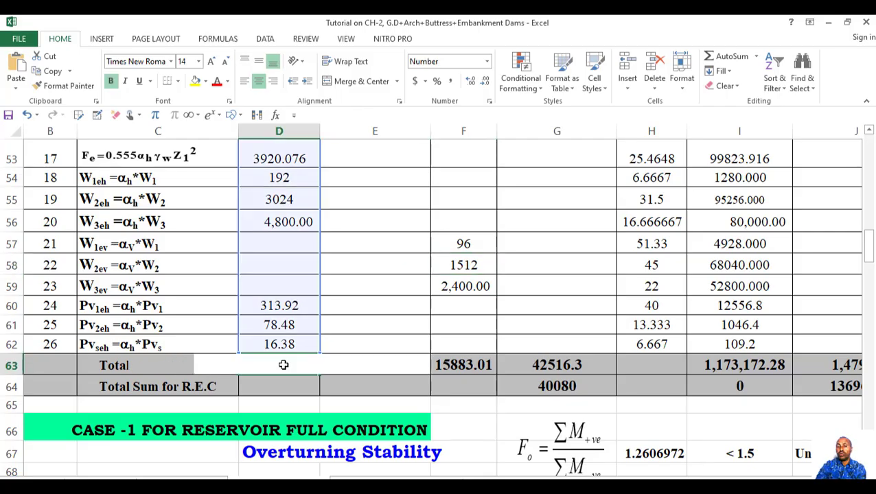
mouse_move(869, 251)
left_mouse_down()
mouse_move(872, 180)
mouse_move(870, 249)
left_mouse_up()
key("Return")
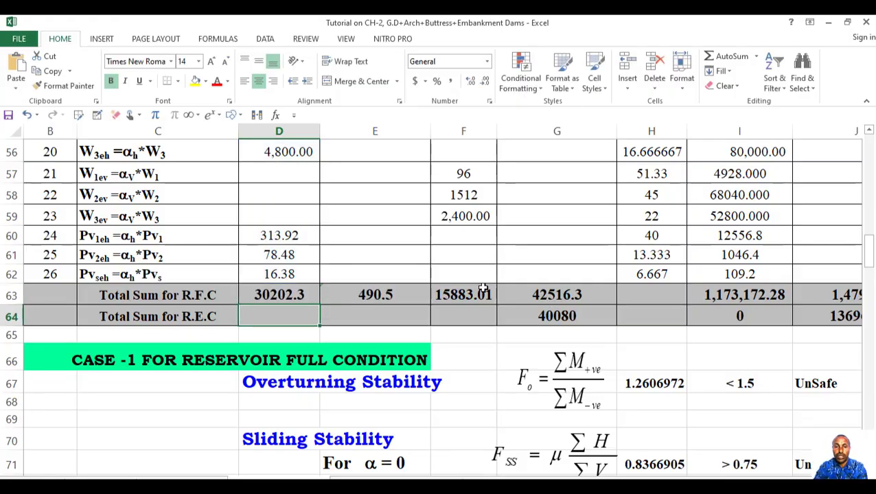
Check the reservoir-full sum formulas in E63, F63 and G63, and look at the moment totals in I63 and J63
double_click(395, 294)
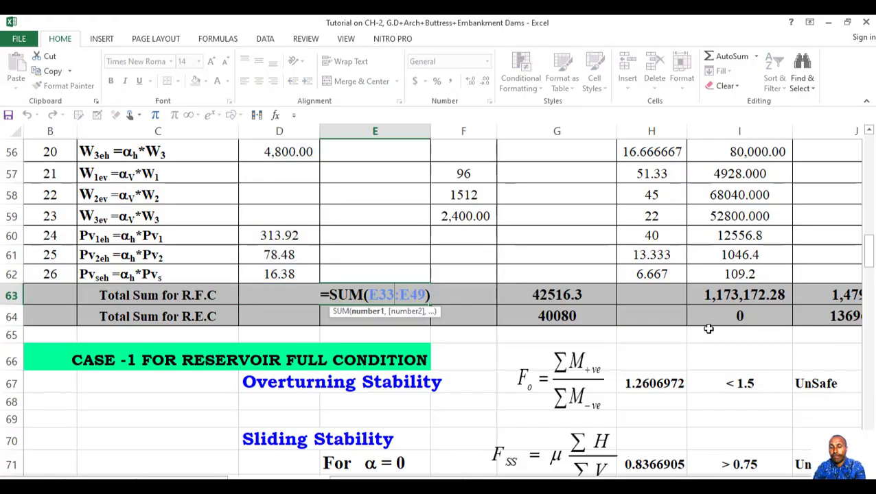
key("Return")
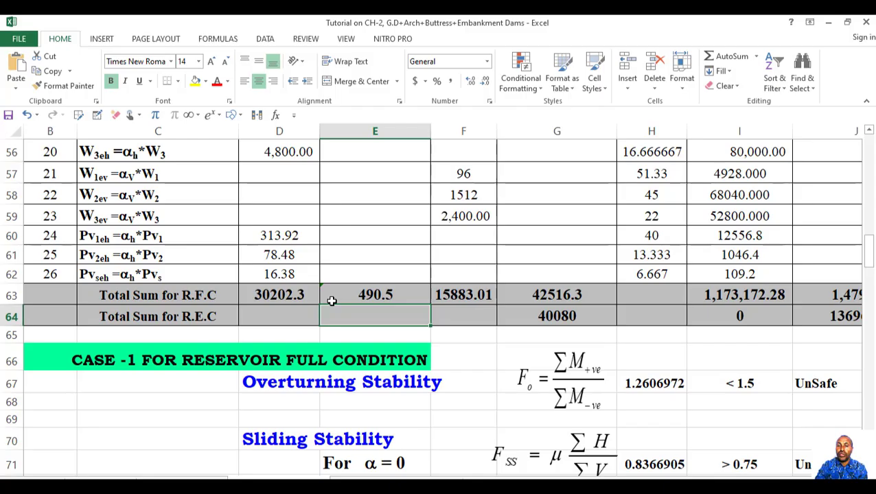
double_click(467, 296)
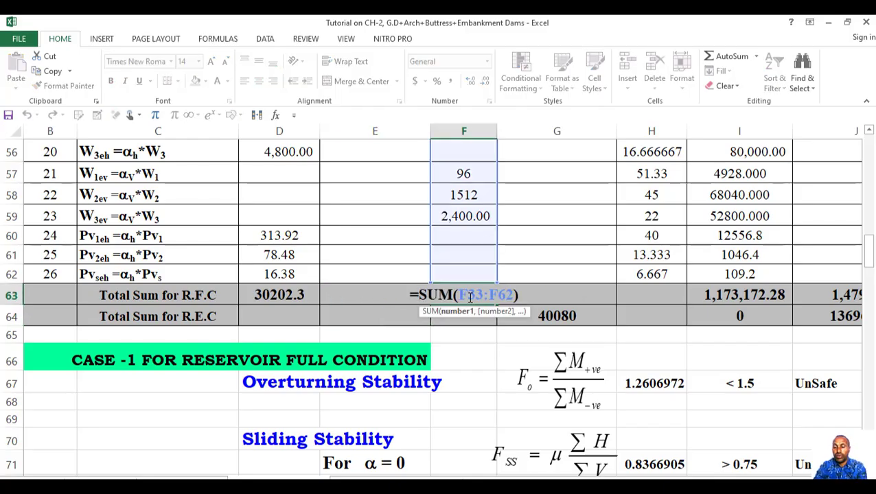
key("Return")
left_click(572, 290)
double_click(572, 290)
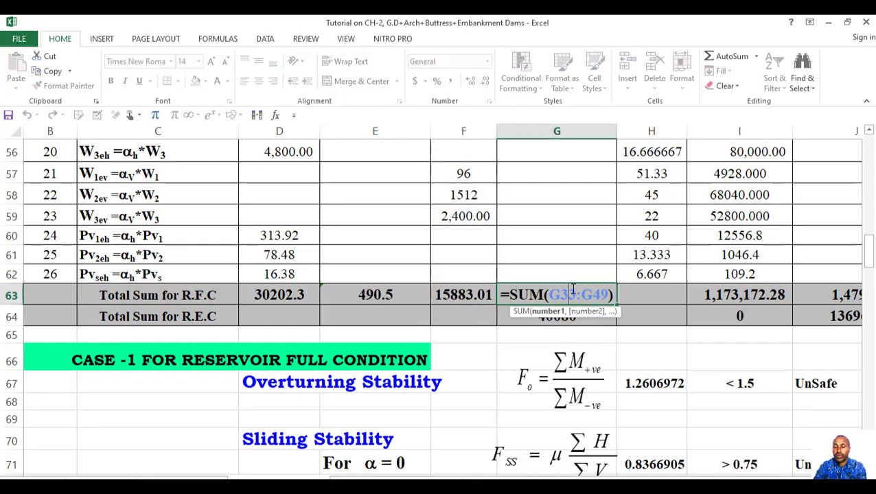
key("Return")
left_click(754, 293)
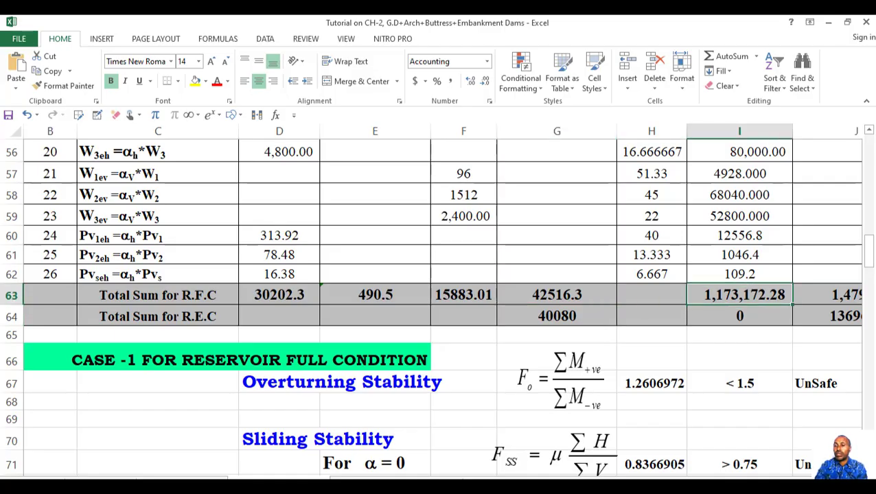
left_click(853, 286)
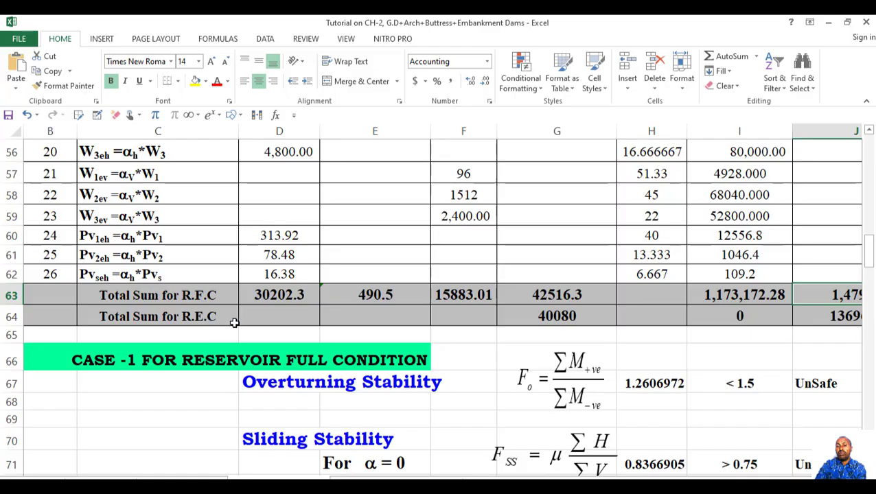
Examine the reservoir-empty vertical force total in G64 and trace its formula to the self-weight cells G33, G34 and G35
left_click(561, 316)
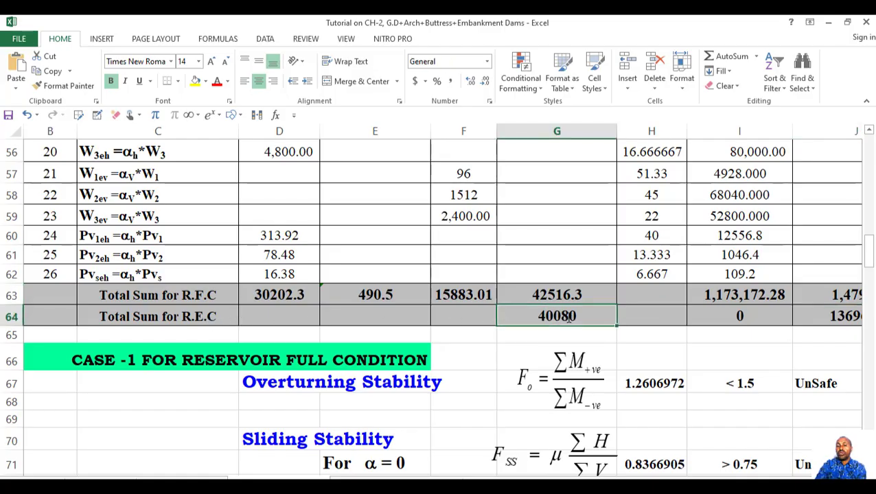
key("F2")
left_click(870, 259)
left_click_drag(870, 258, 870, 201)
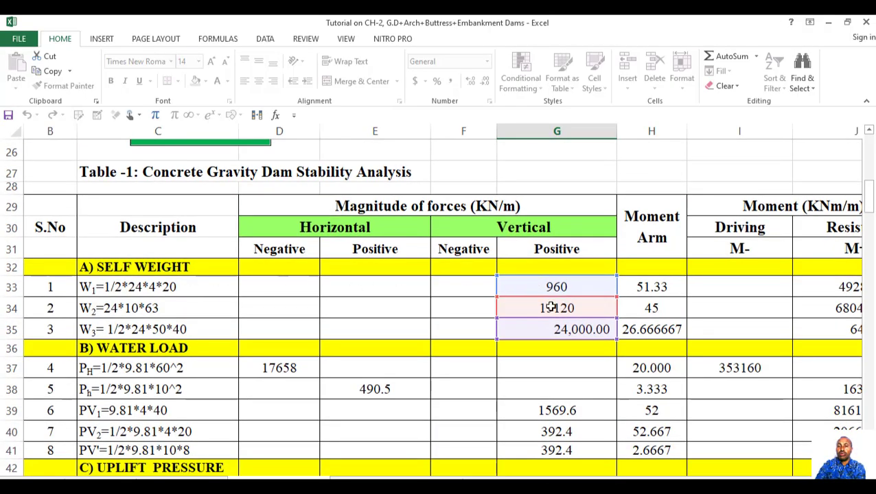
left_click_drag(870, 210, 872, 212)
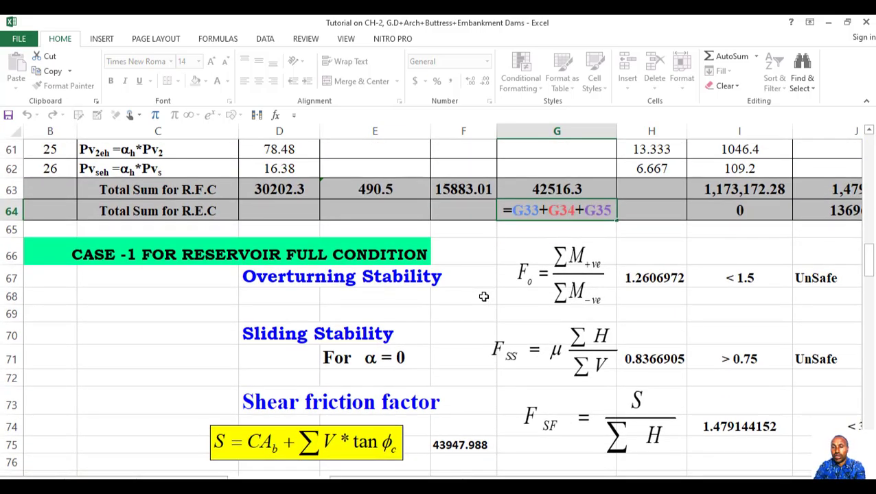
key("Return")
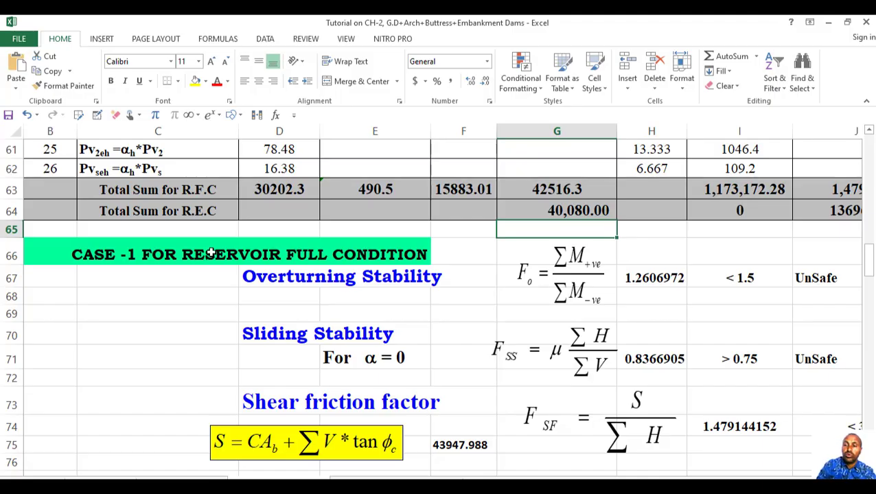
Review the overturning stability check for the reservoir-full case, covering the Fo expression, the formula in H67 and the verdict in J67
mouse_move(687, 479)
left_mouse_down()
mouse_move(714, 479)
mouse_move(689, 479)
left_mouse_up()
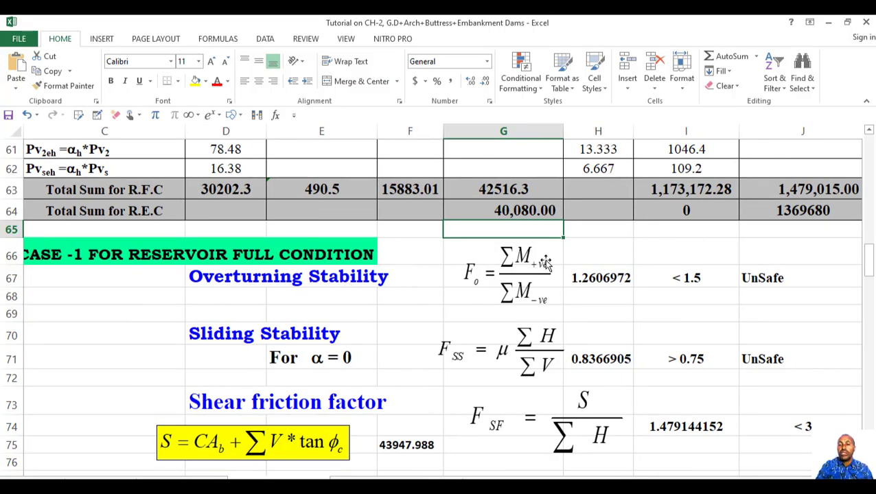
left_click(518, 271)
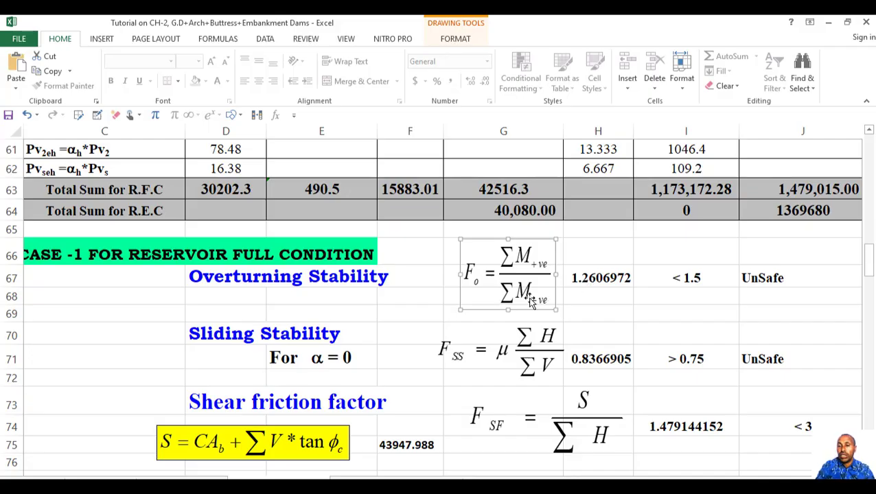
left_click(587, 277)
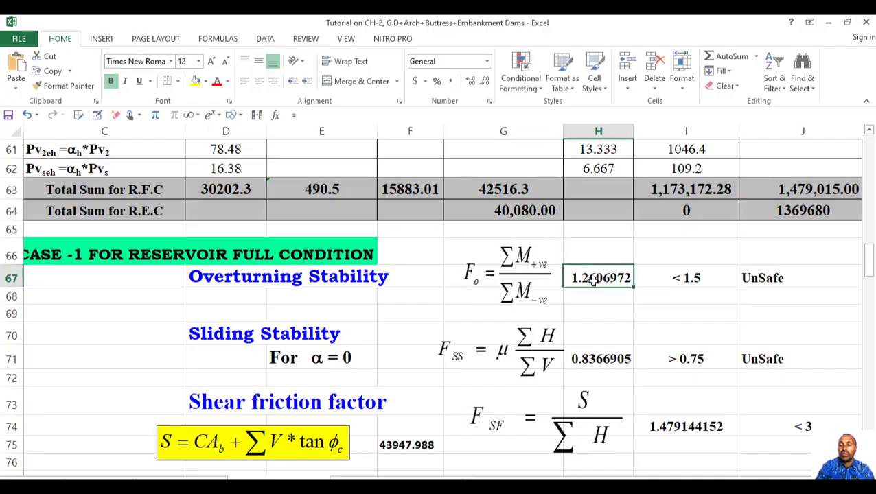
double_click(610, 277)
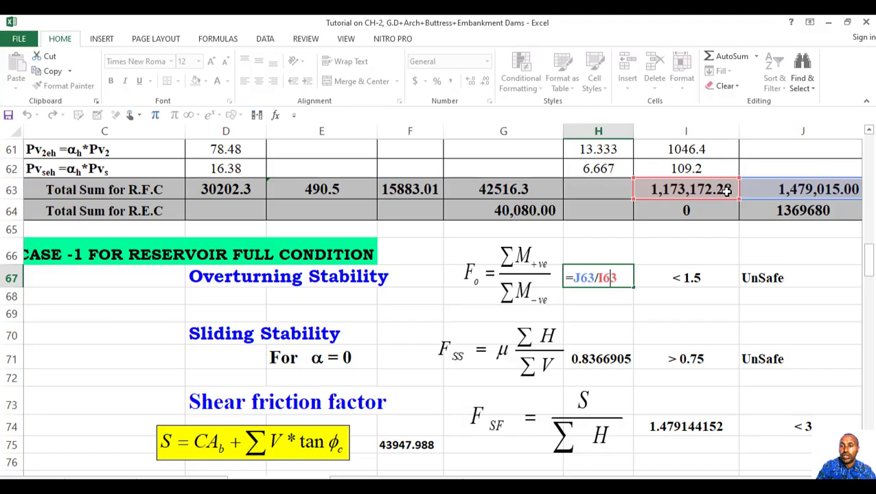
key("Return")
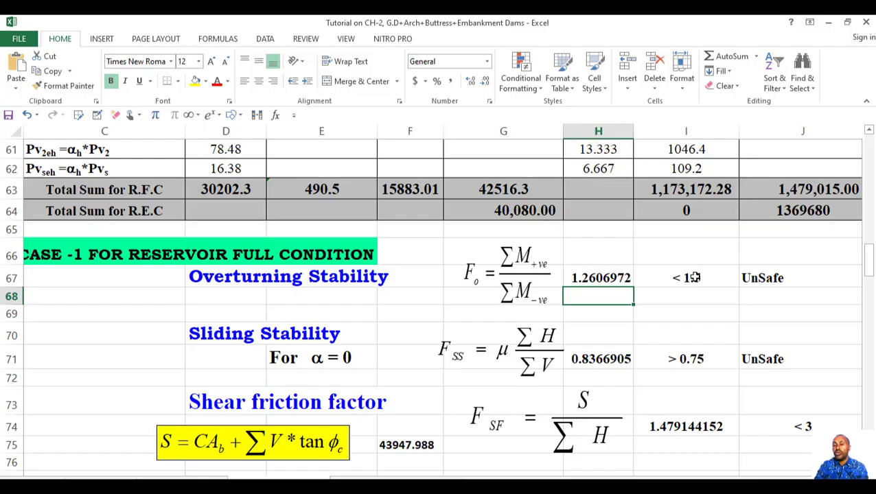
left_click(757, 281)
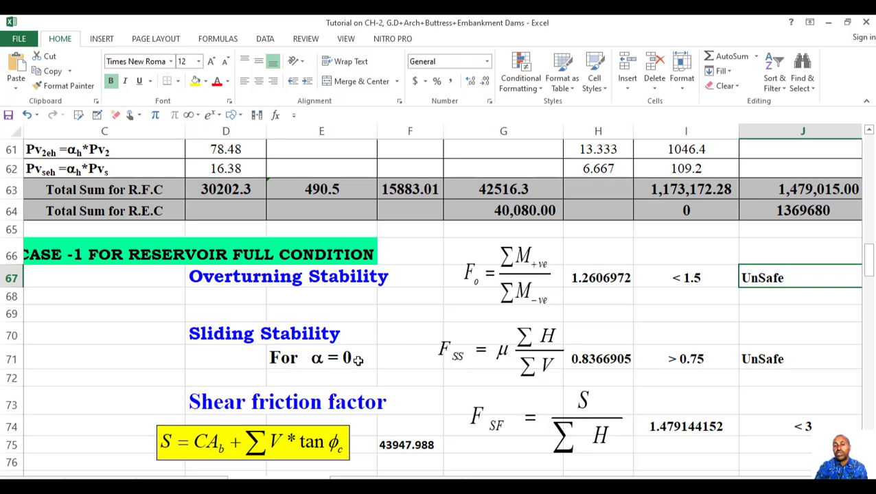
Review the sliding stability check, covering the Fss expression, the formula in H71, and the verdict in J71 against the overturning verdict
left_click(519, 355)
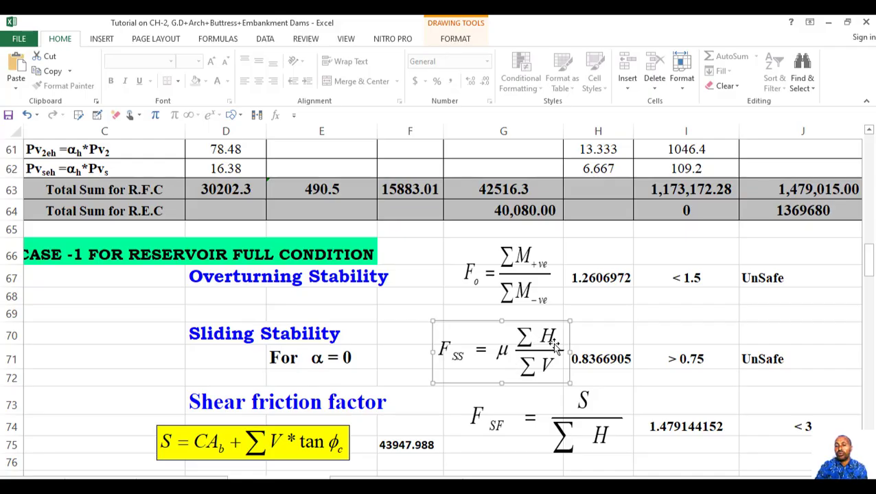
double_click(596, 358)
key("Return")
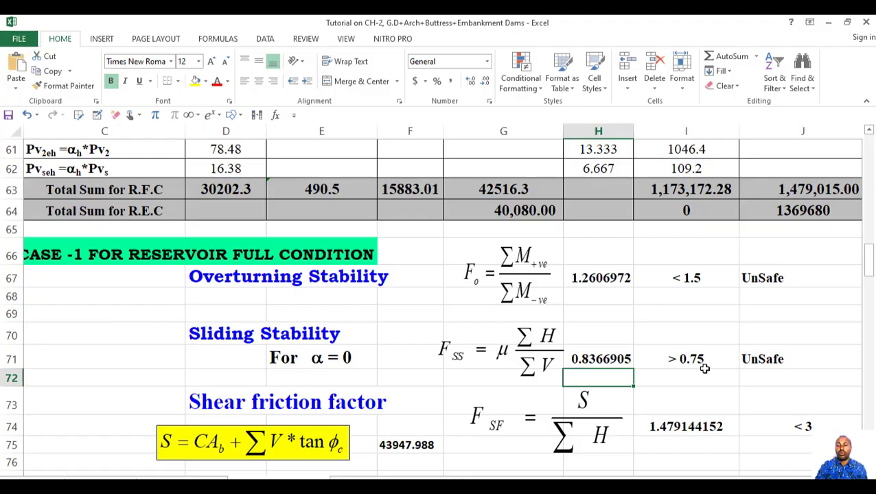
left_click(757, 361)
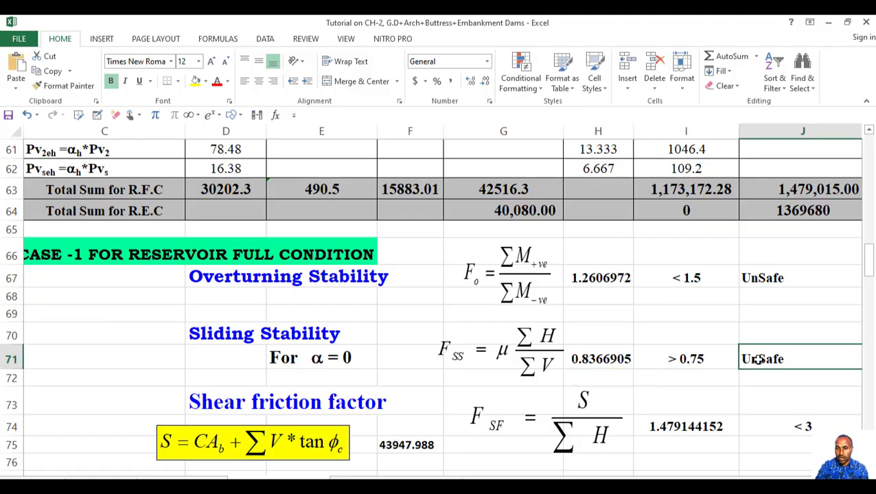
left_click(763, 278)
left_click(755, 357)
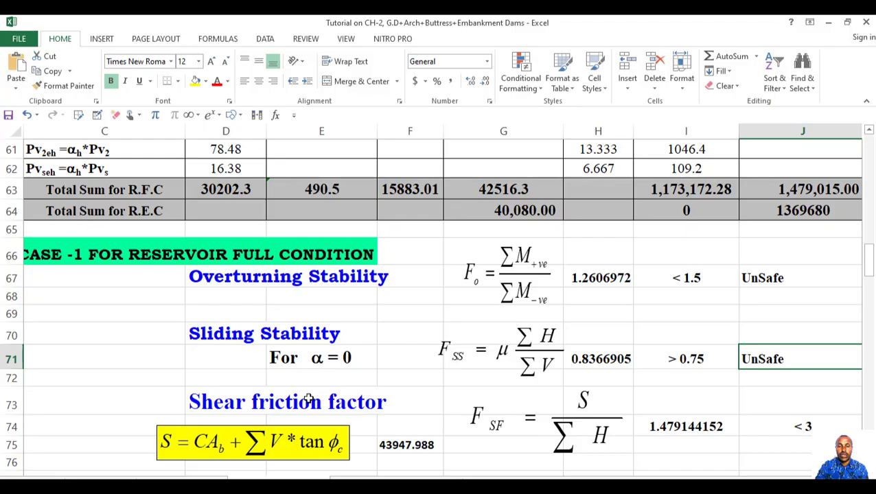
Examine the shear friction factor section and its expression for the shear resistance S
left_click_drag(868, 292, 869, 301)
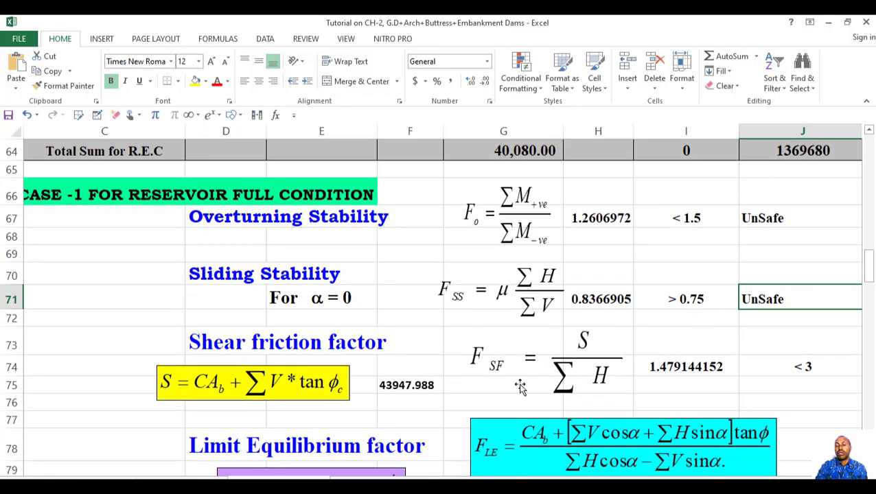
left_click(316, 383)
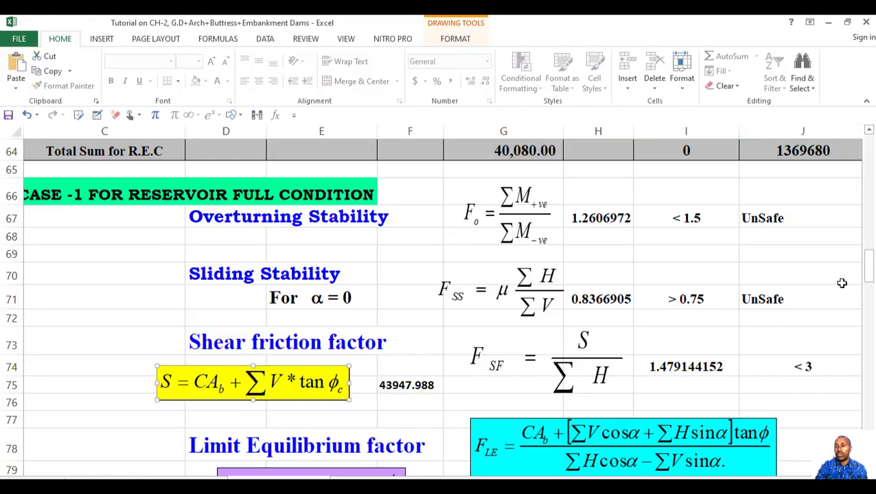
mouse_move(869, 271)
left_mouse_down()
mouse_move(871, 153)
mouse_move(870, 275)
left_mouse_up()
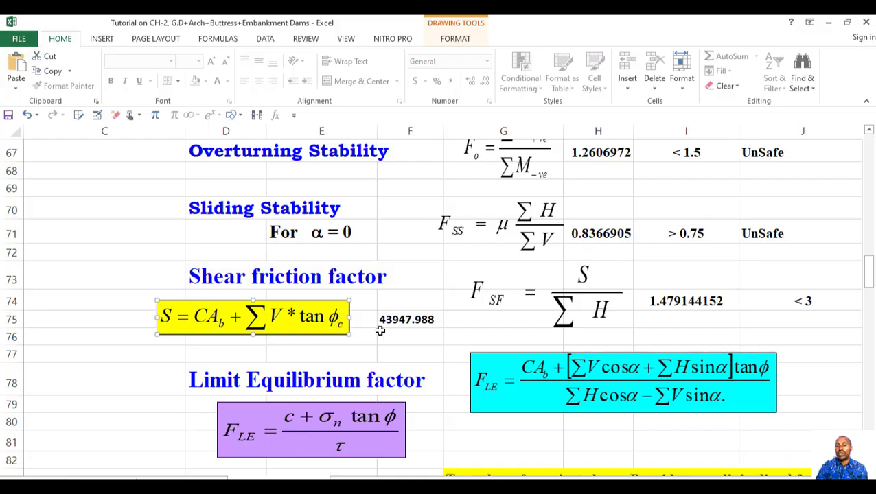
Inspect the shear resistance formula in F75 and trace the shear friction factor formula in I74 to the horizontal force totals D63 and E63
double_click(405, 320)
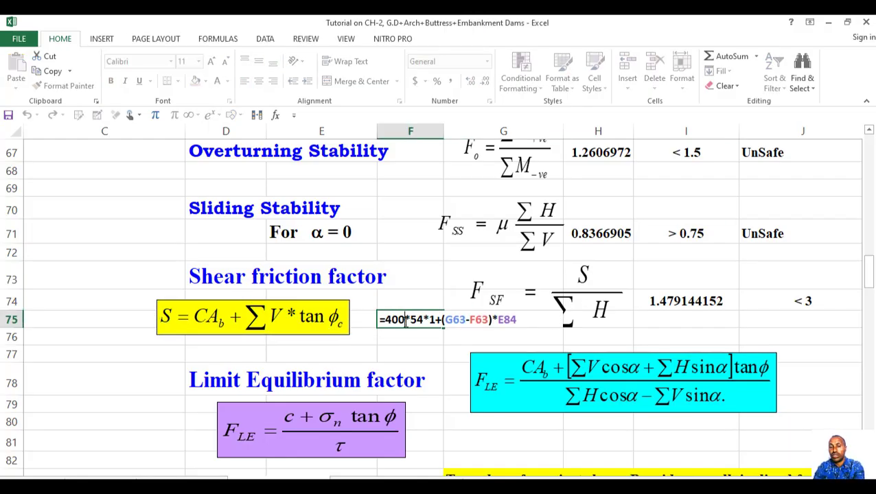
key("Return")
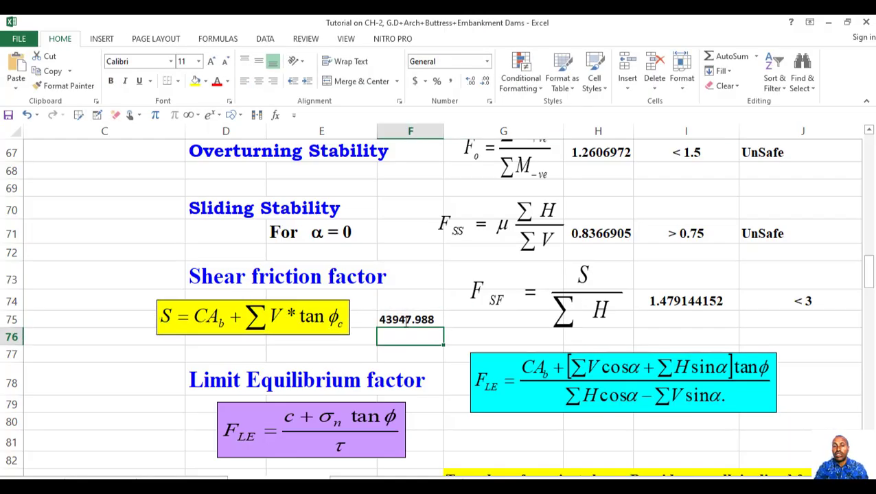
double_click(700, 304)
left_click_drag(869, 277, 871, 265)
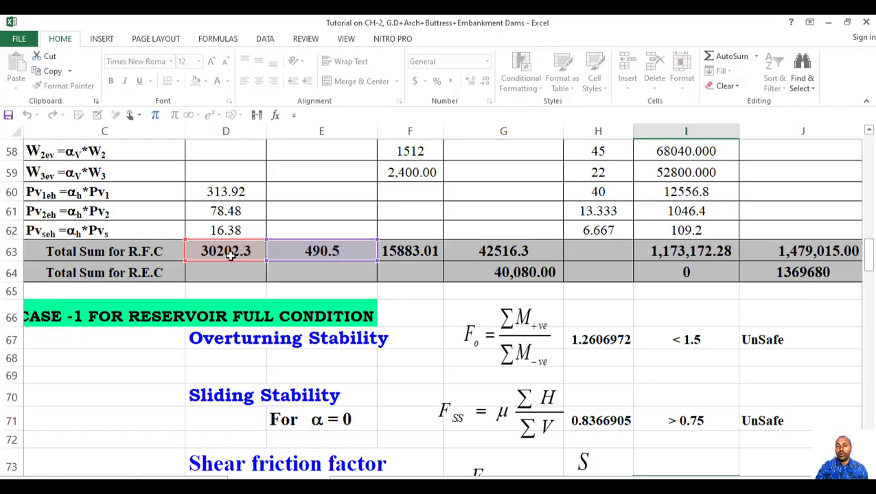
mouse_move(869, 262)
left_mouse_down()
mouse_move(869, 300)
mouse_move(866, 274)
left_mouse_up()
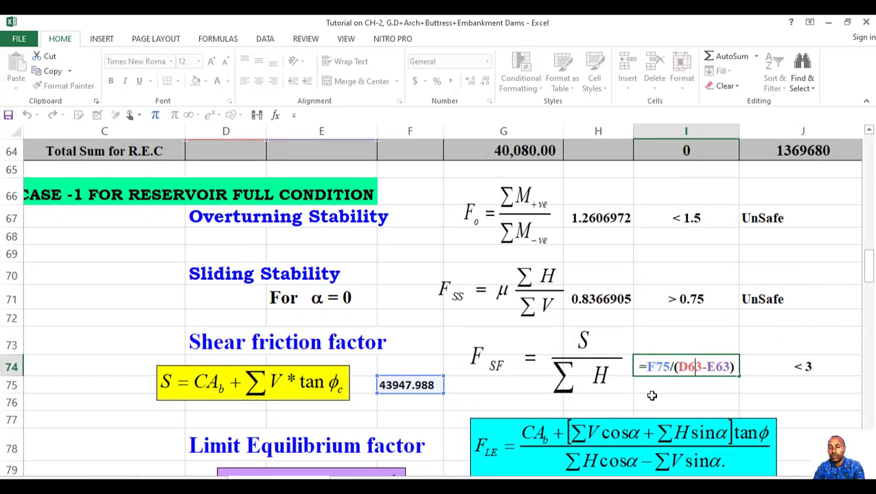
key("Return")
Review the shear friction limit in J74 and its verdict alongside the sliding verdict in J71
left_click(801, 370)
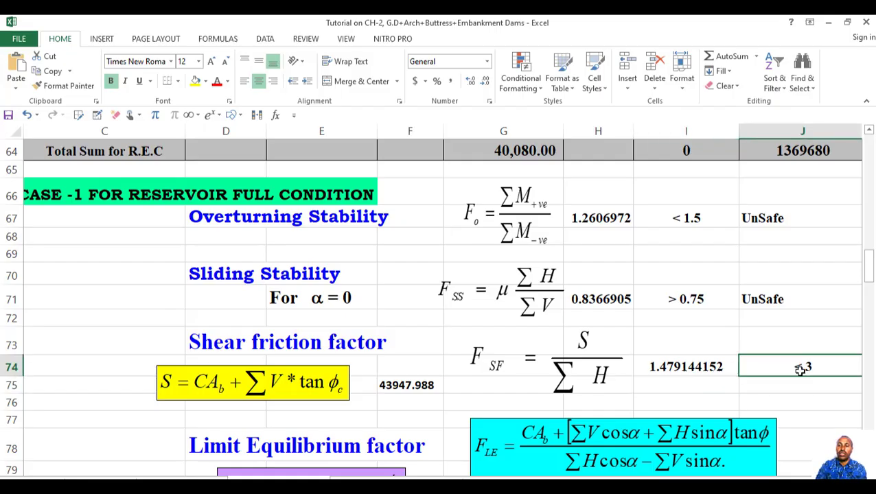
left_click(762, 304)
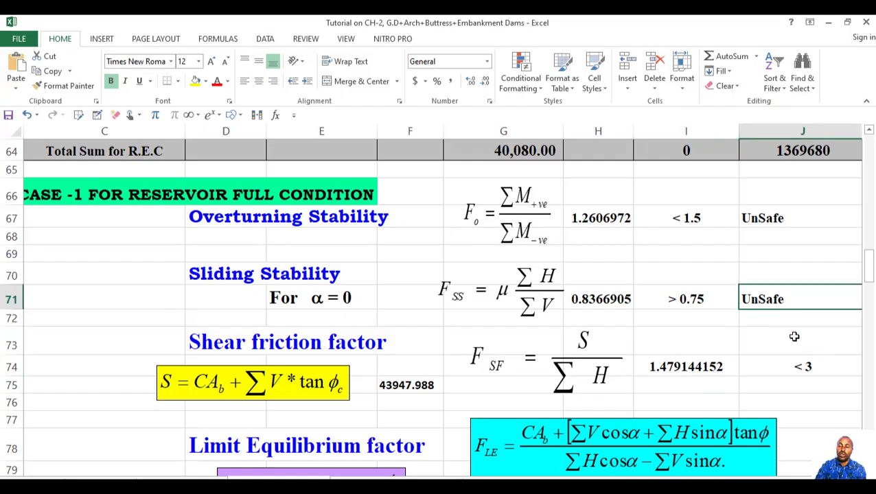
left_click(804, 370)
left_click_drag(789, 478, 663, 480)
Examine the limit equilibrium factor section, the inclined-foundation expression for S, the dam sketch and the trial-and-error table for α
left_click_drag(869, 266, 871, 300)
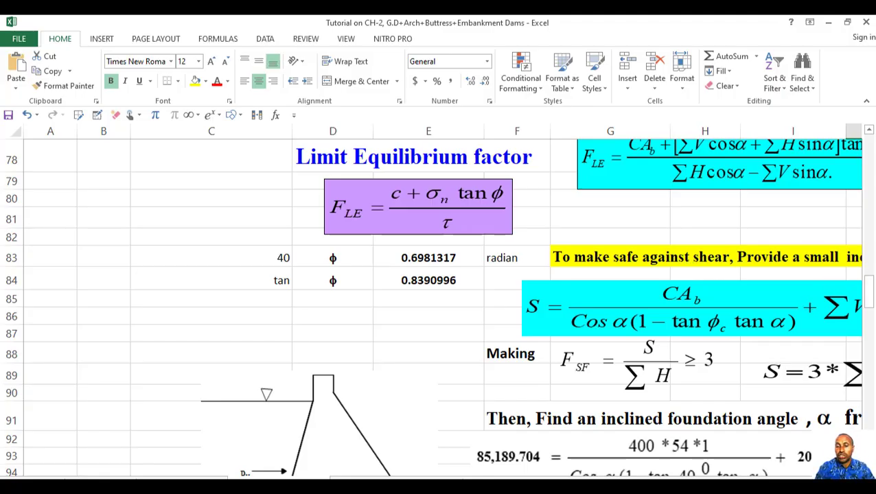
left_click_drag(604, 481, 615, 481)
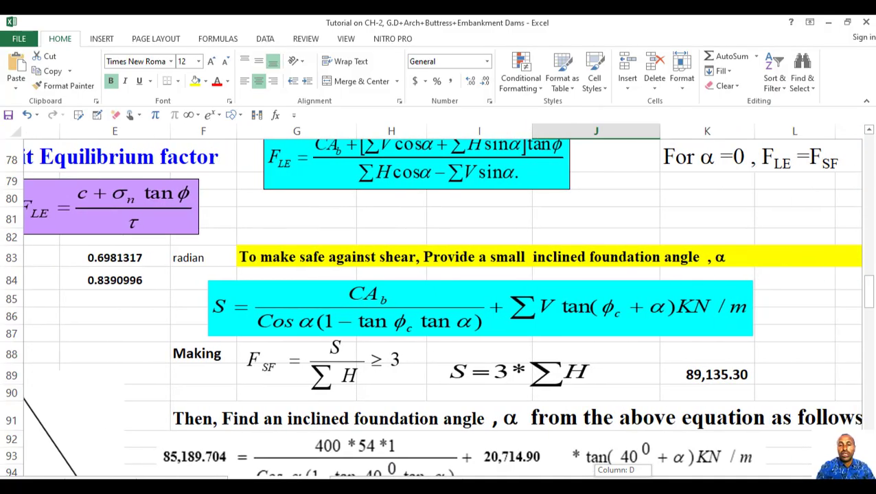
left_click_drag(615, 481, 620, 481)
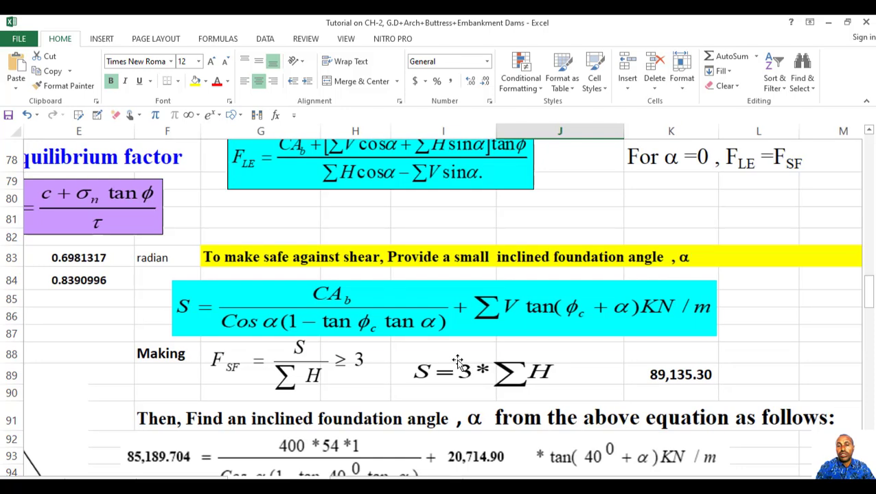
left_click(440, 319)
scroll(870, 292, "left", 3)
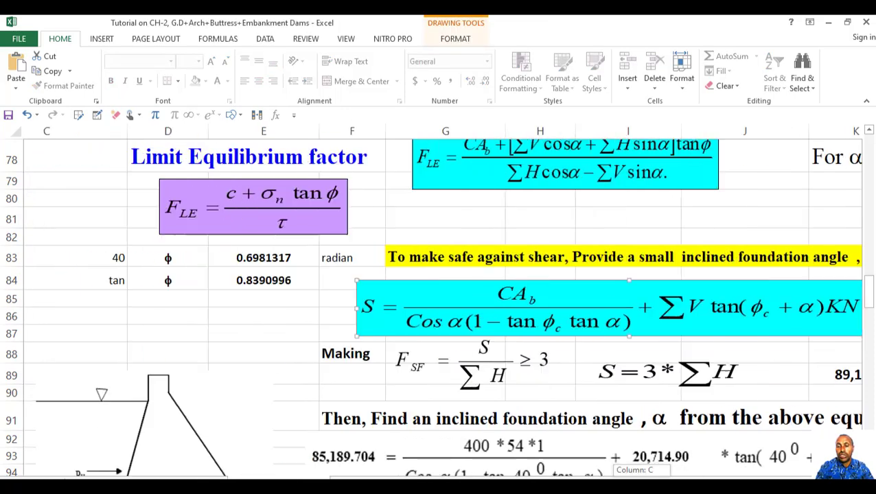
left_click_drag(871, 292, 870, 296)
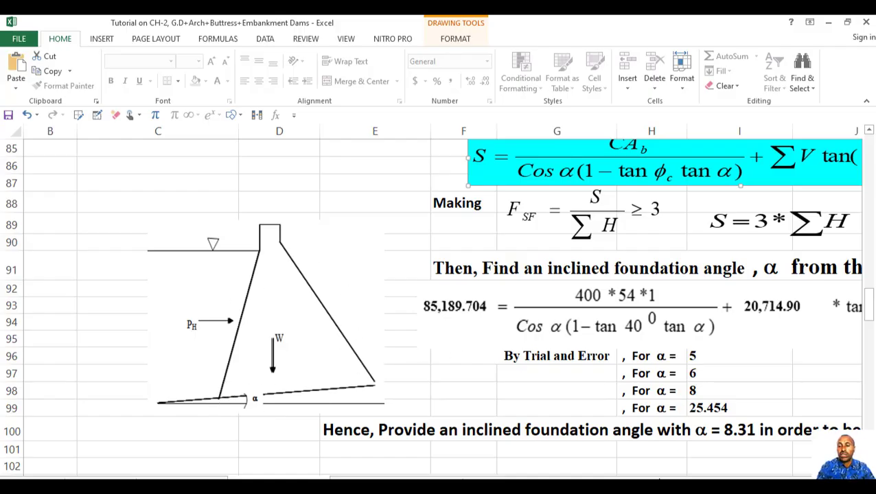
scroll(645, 467, "right", 3)
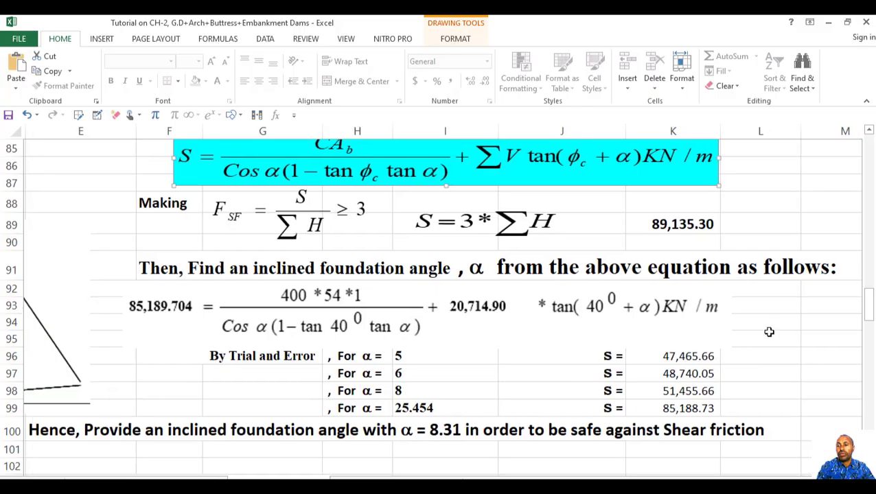
mouse_move(867, 316)
left_mouse_down()
mouse_move(868, 289)
mouse_move(868, 309)
left_mouse_up()
Review the FSF ≥ 3 requirement and trace the required shear resistance formula in K89 to the horizontal totals D63 and E63
left_click(287, 274)
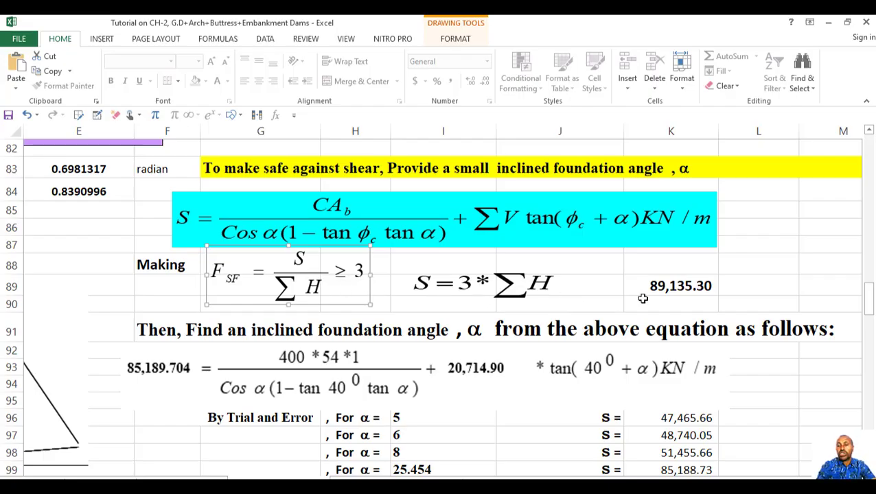
double_click(699, 286)
left_click(871, 300)
left_click_drag(871, 301, 870, 269)
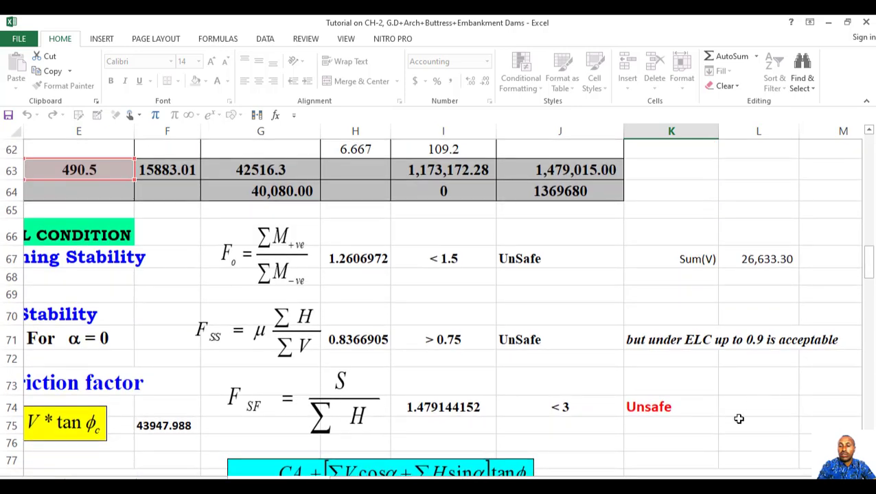
left_click_drag(687, 480, 678, 480)
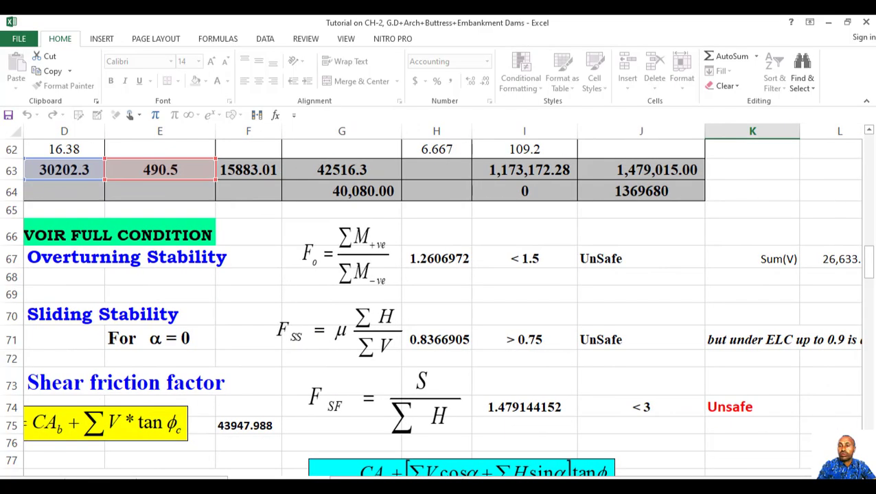
left_click_drag(874, 260, 871, 313)
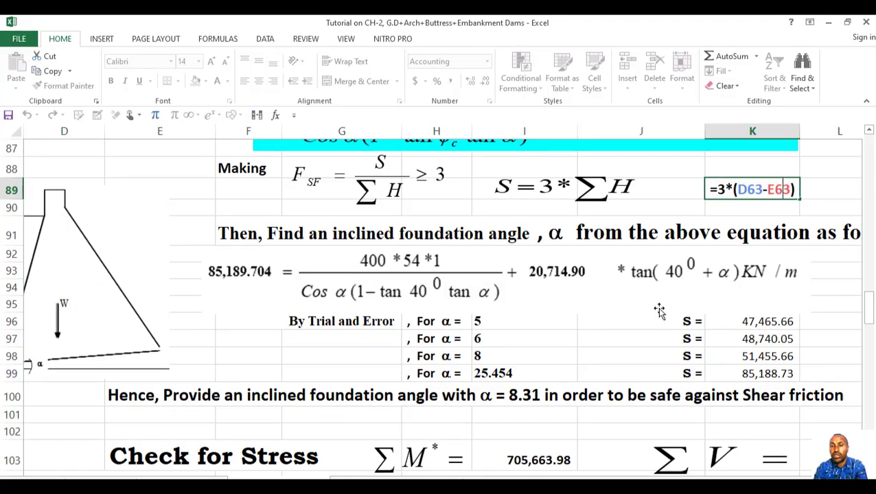
key("Return")
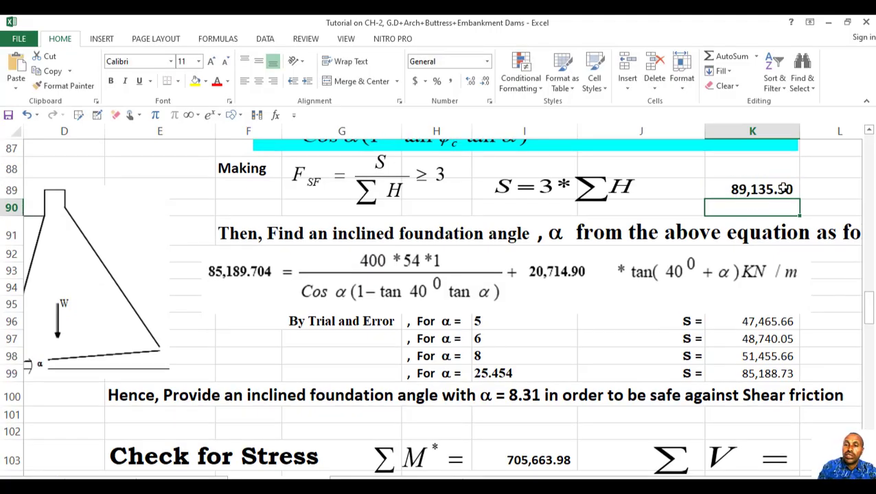
Compare the inclined-foundation expression for S with its substituted equation in row 93 and the required shear resistance in K89
left_click_drag(871, 299, 870, 294)
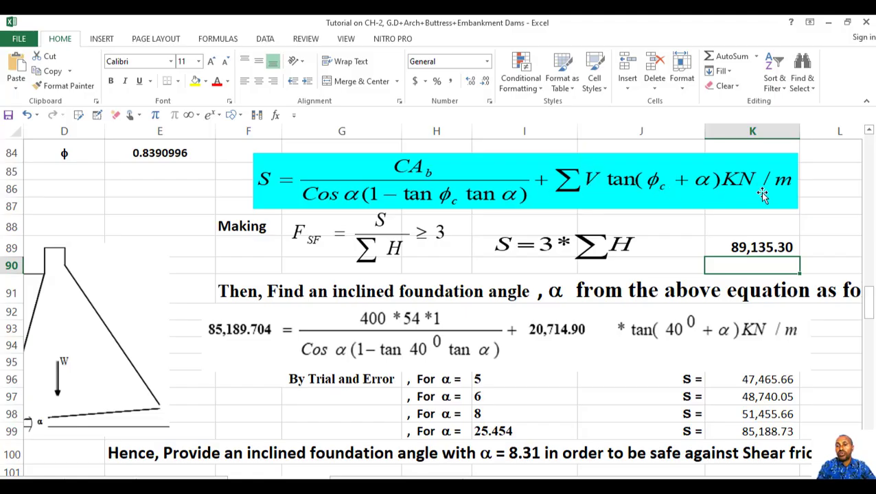
left_click_drag(870, 295, 871, 307)
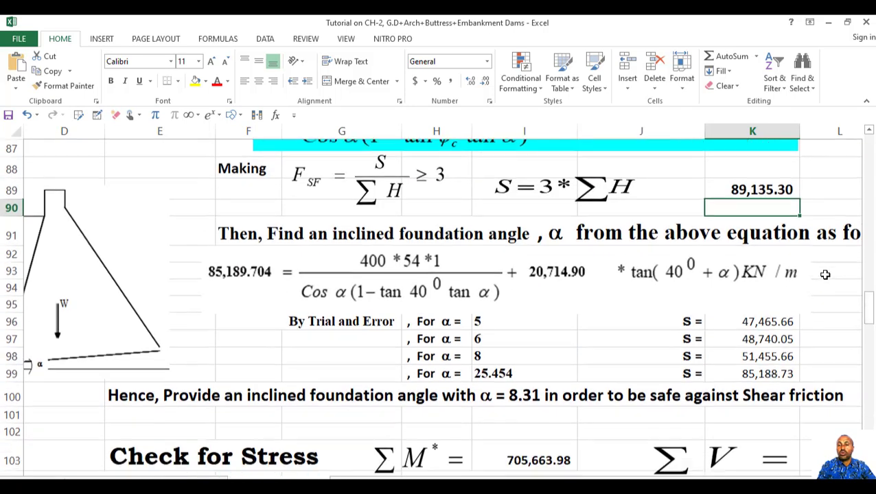
left_click(767, 188)
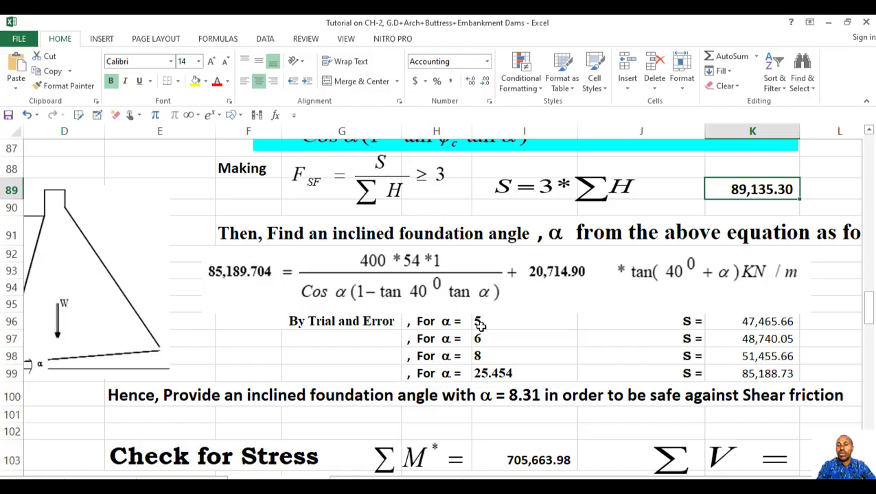
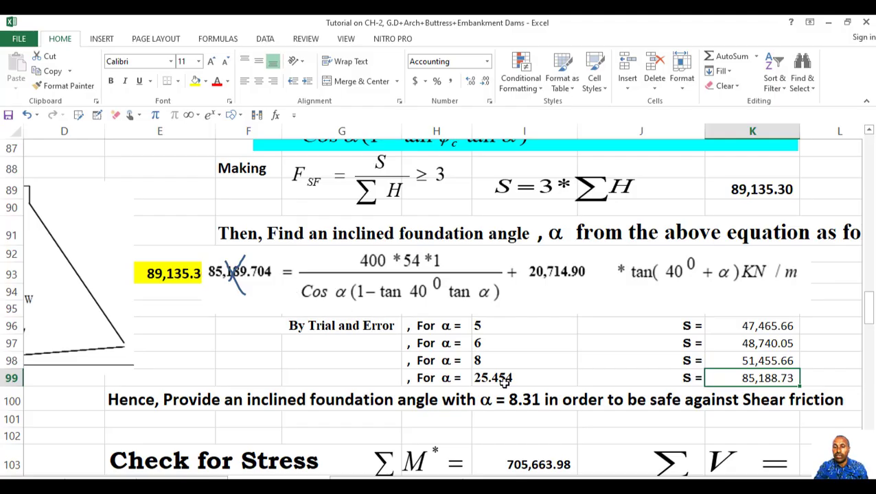
Try inclined foundation angles α of 27 and 26 in cell I99 of the trial-and-error table
left_click(505, 379)
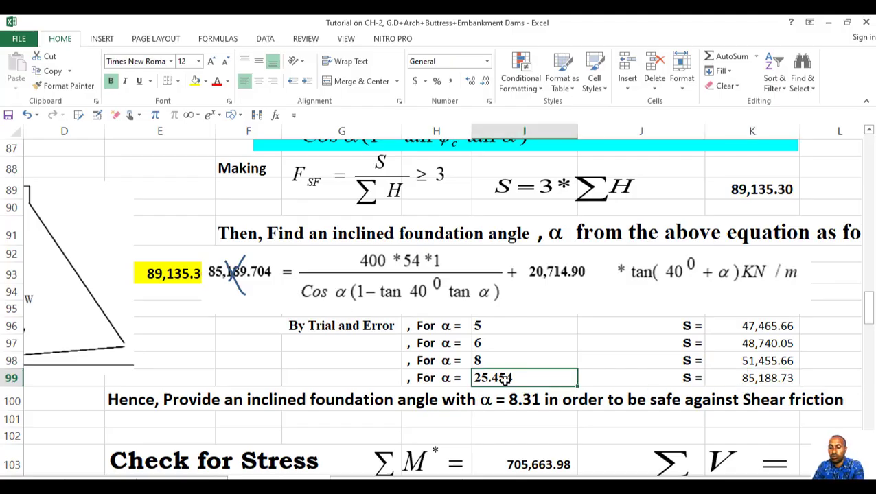
type("27")
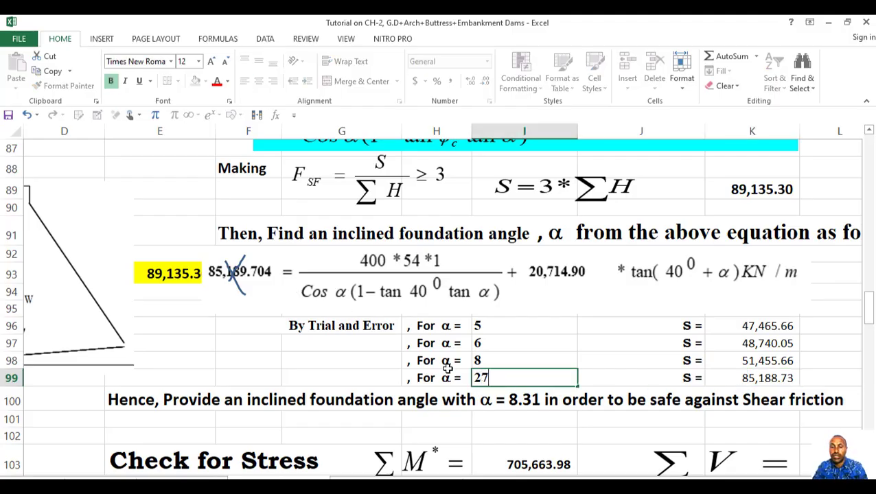
left_click(371, 358)
left_click(481, 377)
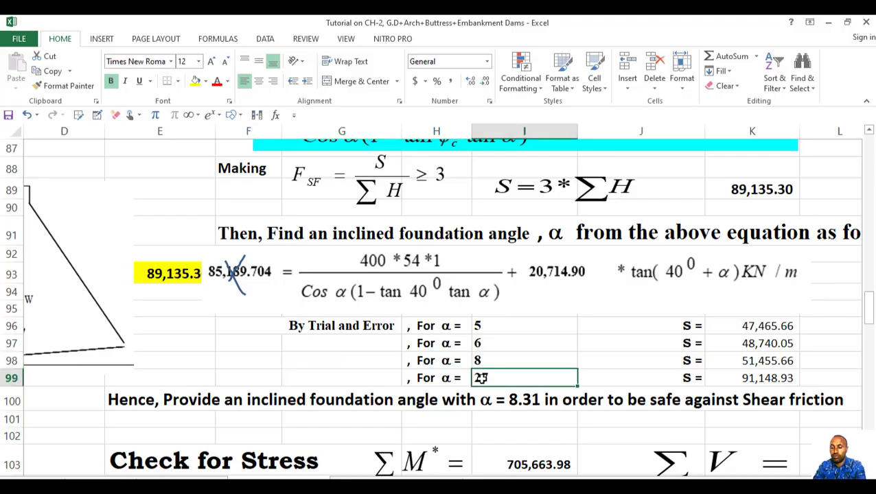
type("26")
left_click(395, 366)
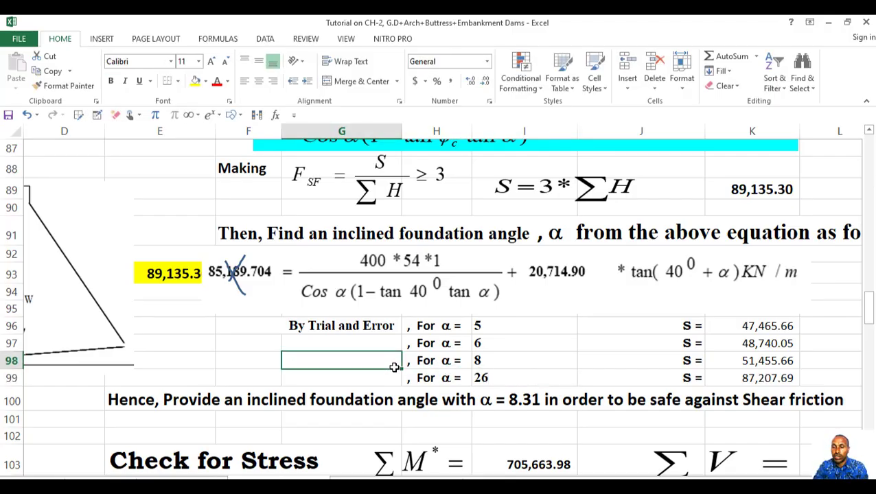
Try refined α values of 26.5 and 26.25 in the last trial-and-error row, cell I99
left_click(481, 377)
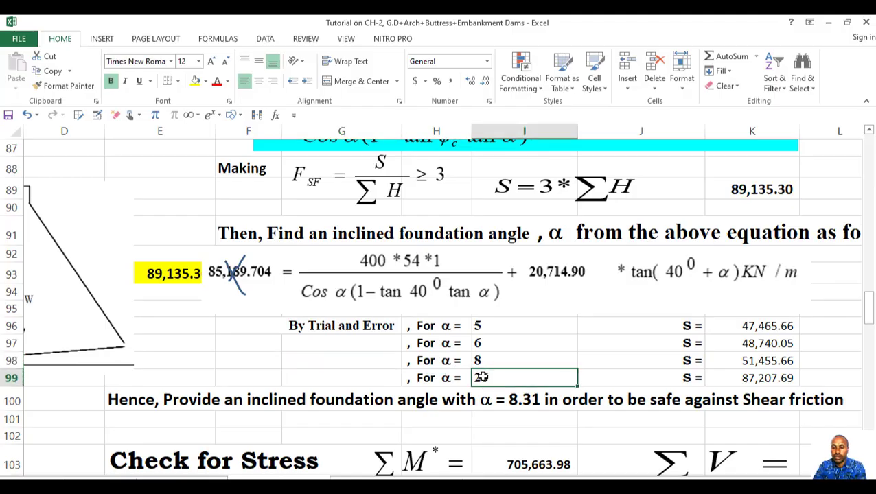
type("2")
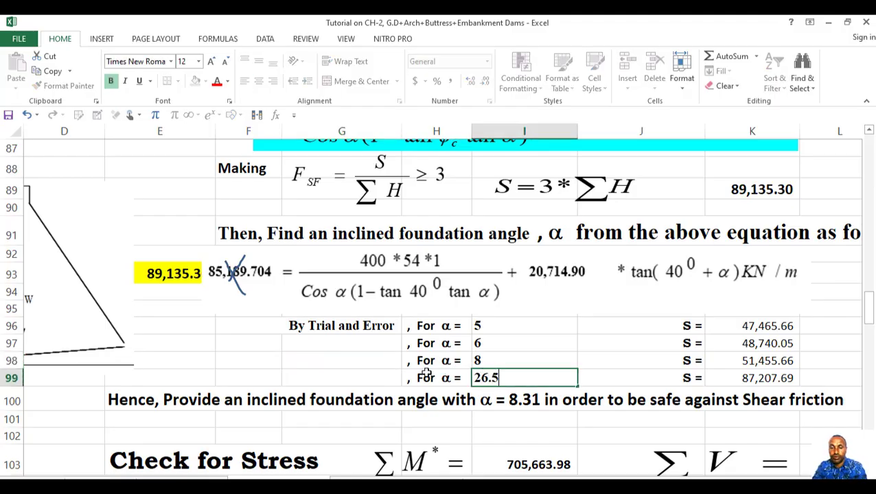
left_click(375, 364)
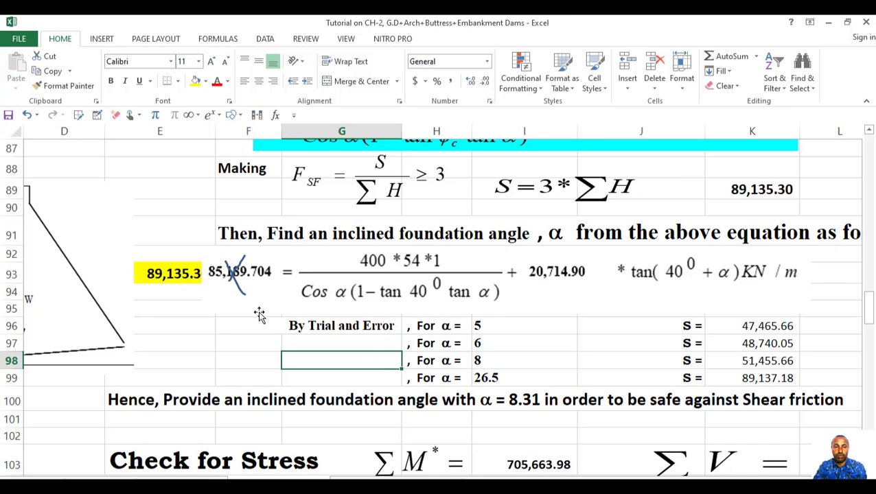
left_click(489, 379)
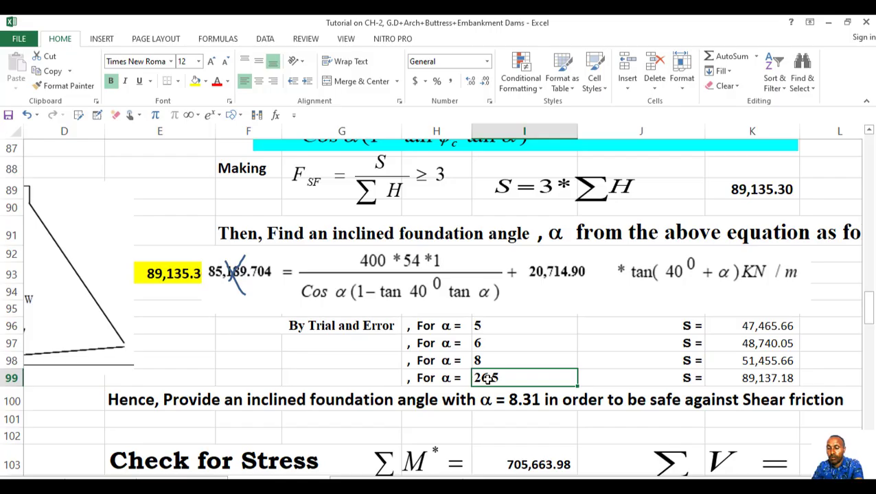
type("26.25")
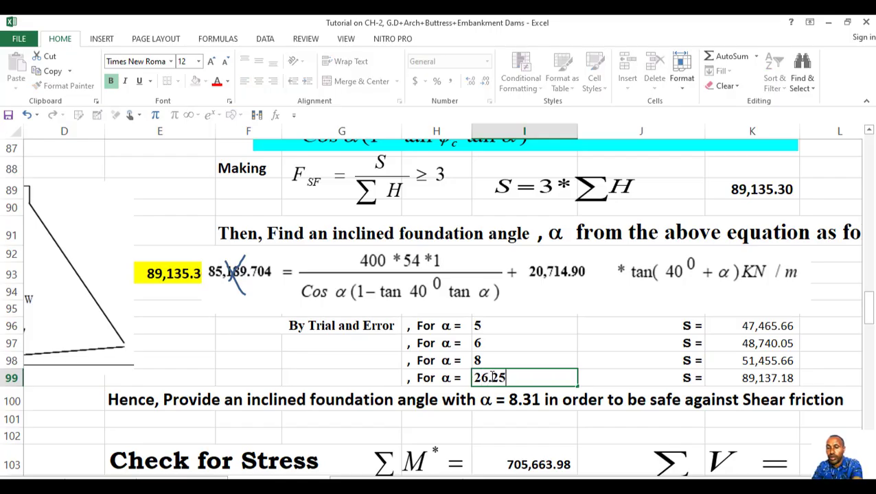
left_click(356, 363)
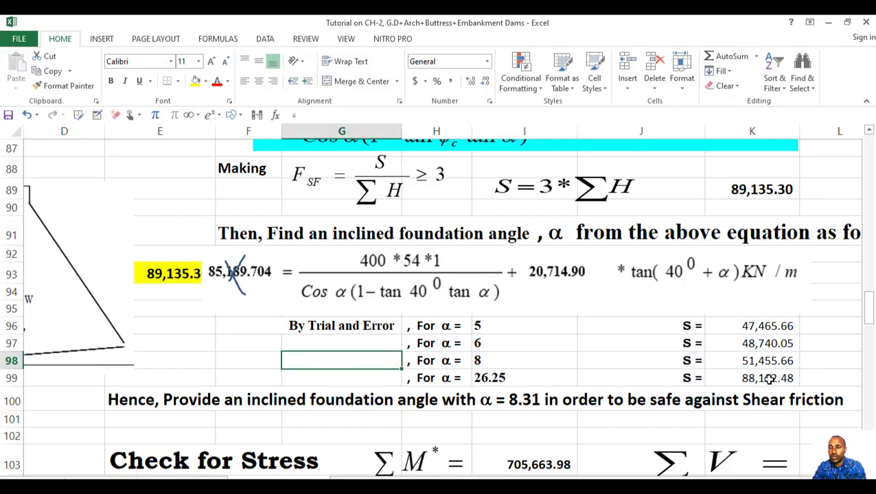
Set the trial foundation angle α in cell I99 to 26.45
left_click(491, 379)
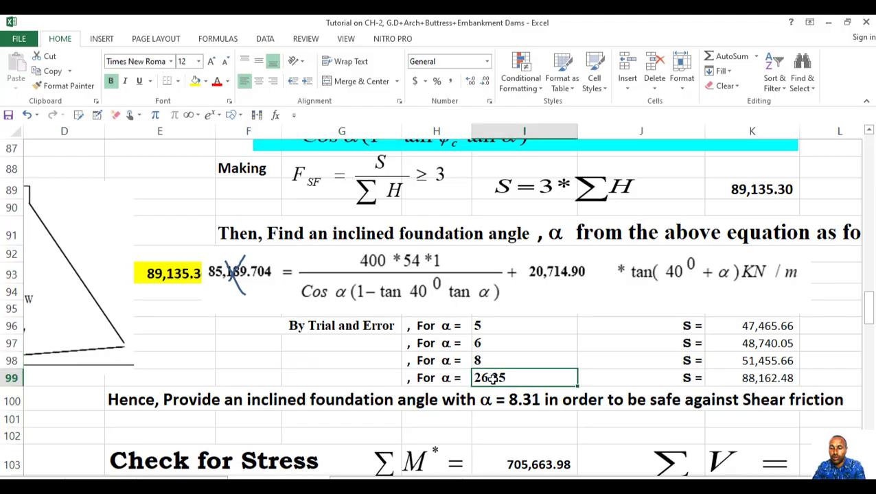
type("26.4")
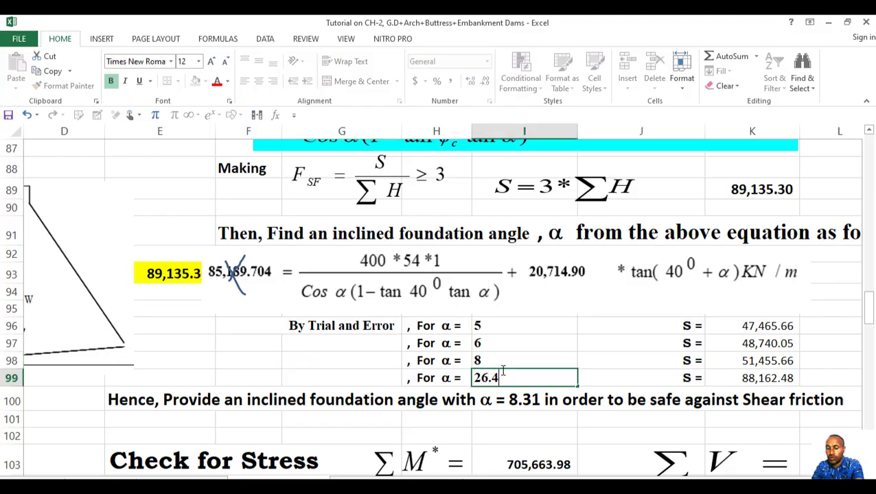
type("5")
left_click(348, 363)
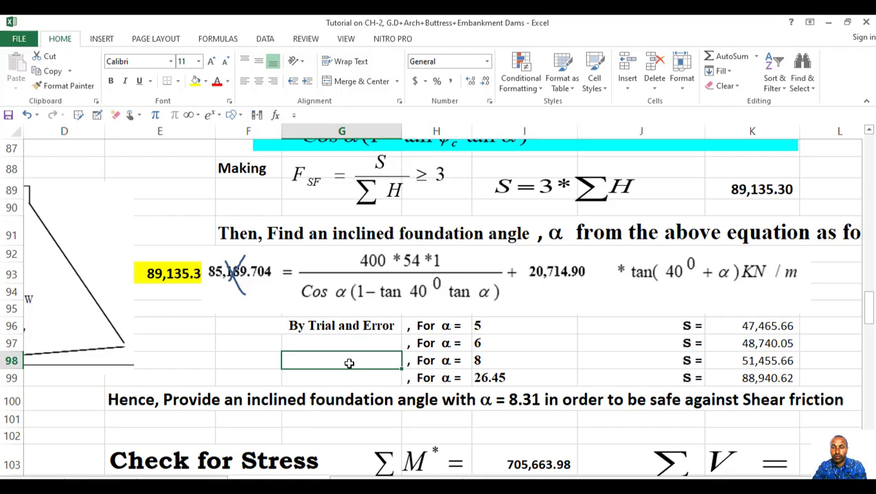
left_click(508, 376)
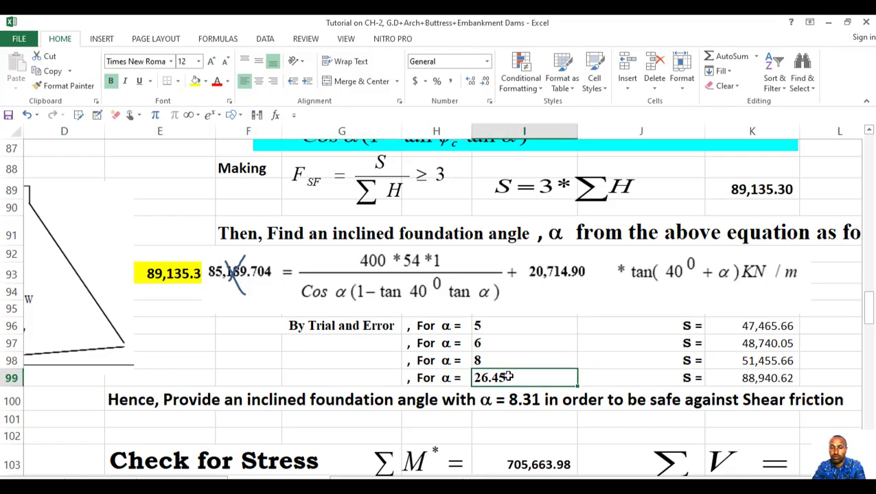
Try an inclined foundation angle α of 26.49 in cell I99 of the trial-and-error table
type("26.")
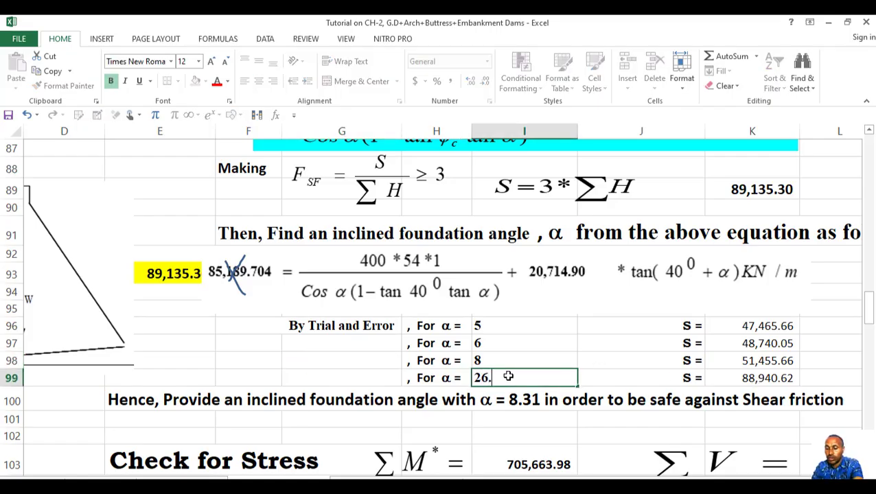
type("49")
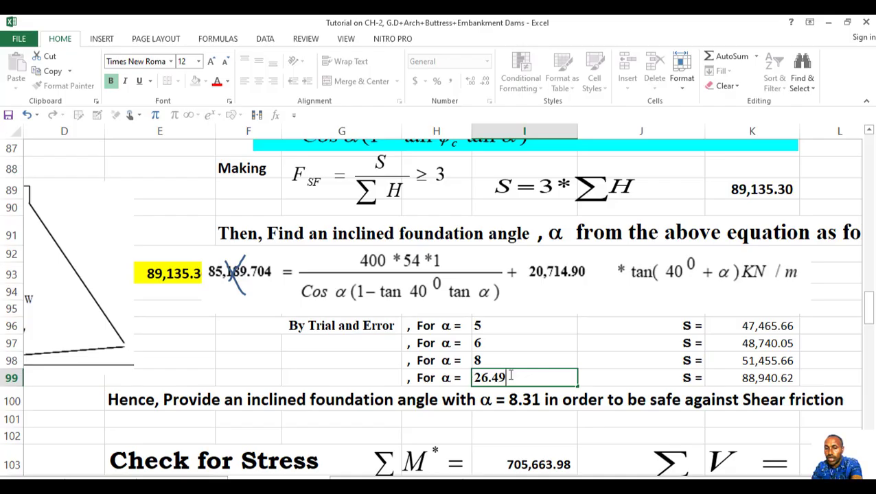
left_click(353, 361)
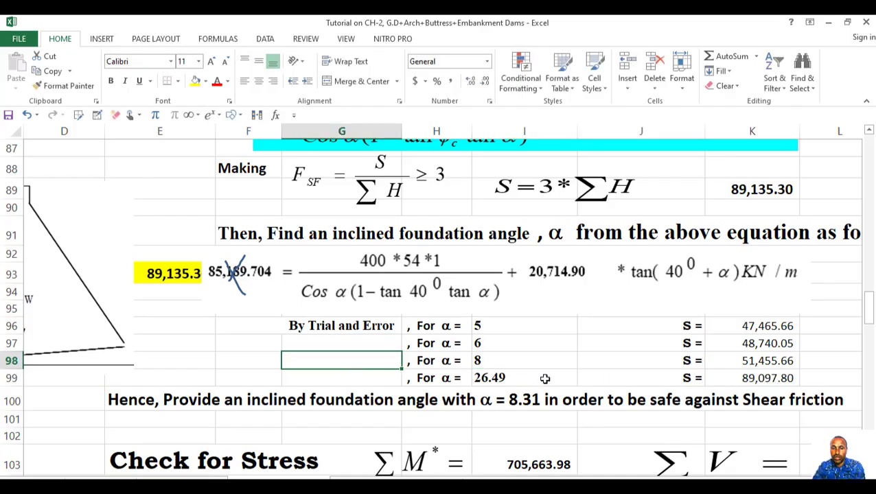
Set the trial foundation angle α in cell I99 to 26.5
left_click(486, 378)
type("26")
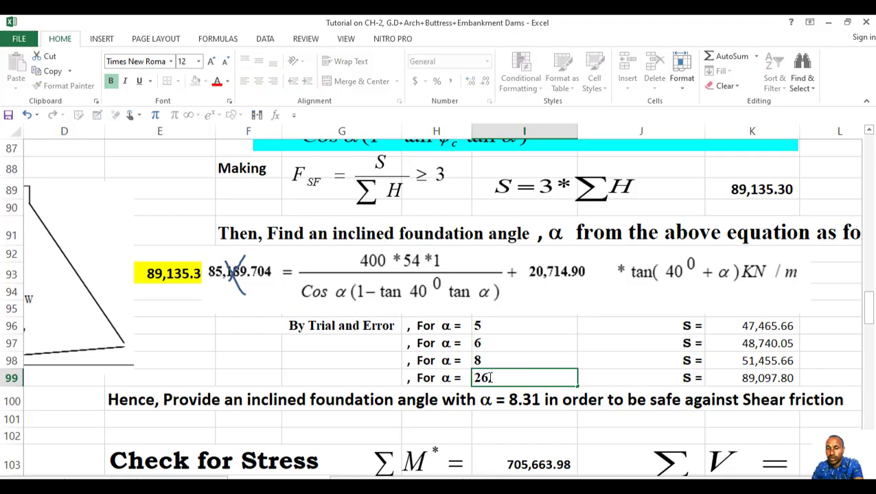
type(".5")
left_click(357, 377)
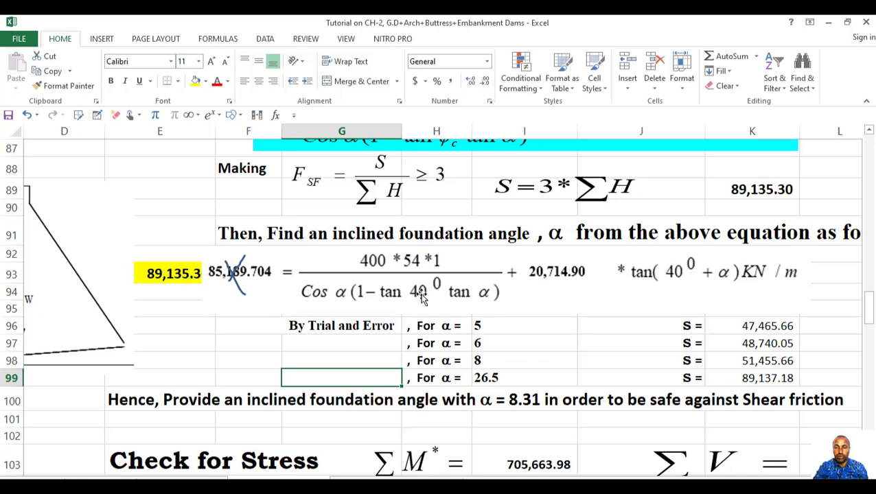
left_click(497, 374)
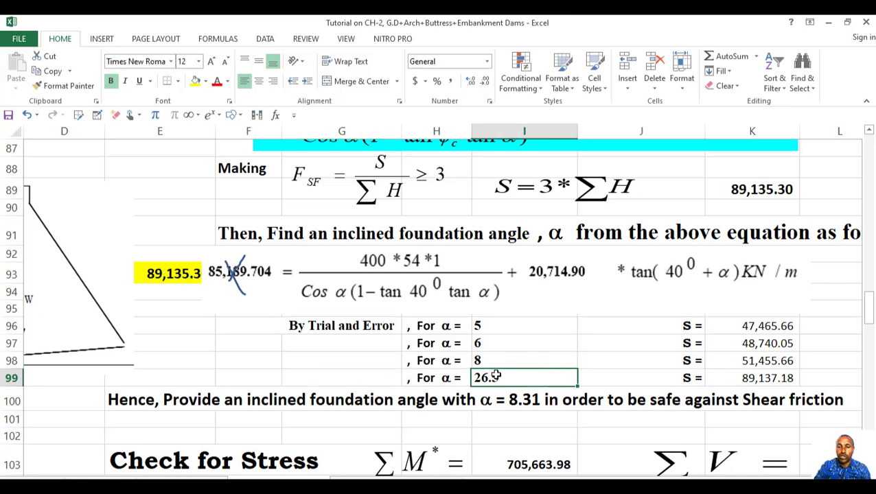
Change the recommended α in the row 100 shear friction conclusion to 26.5
double_click(524, 399)
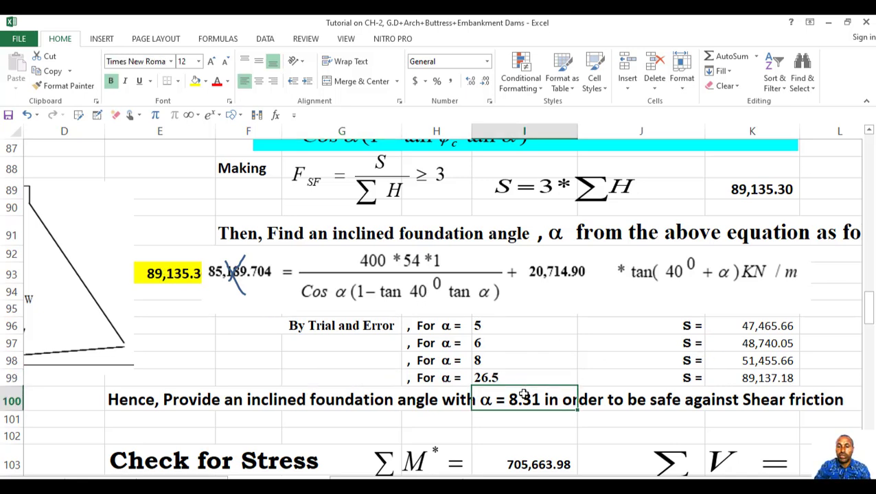
double_click(138, 401)
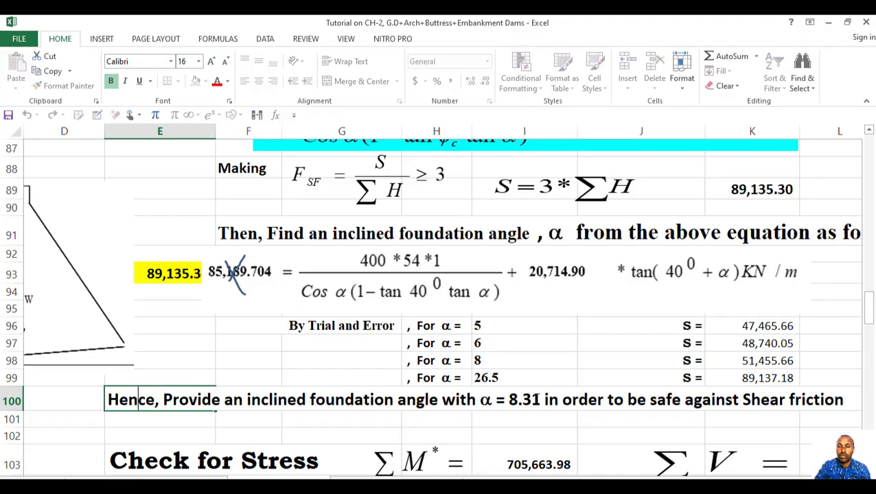
left_click(532, 399)
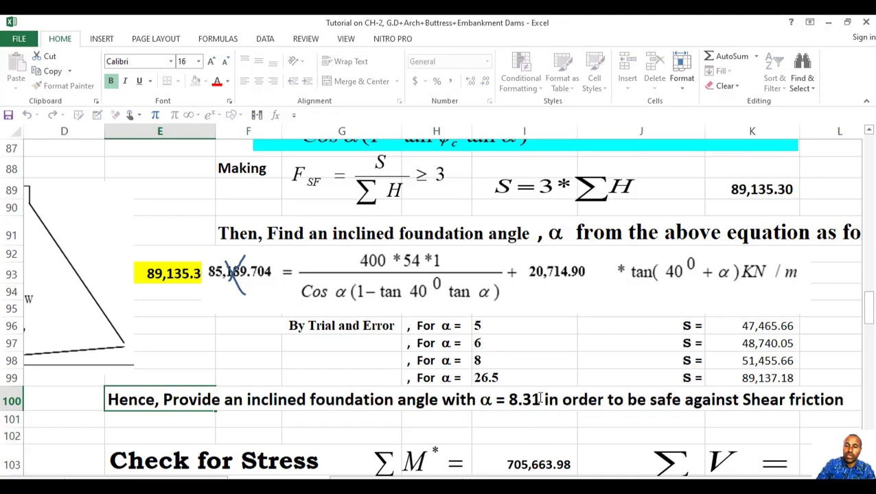
key("BackSpace")
key("BackSpace")
key("BackSpace")
key("BackSpace")
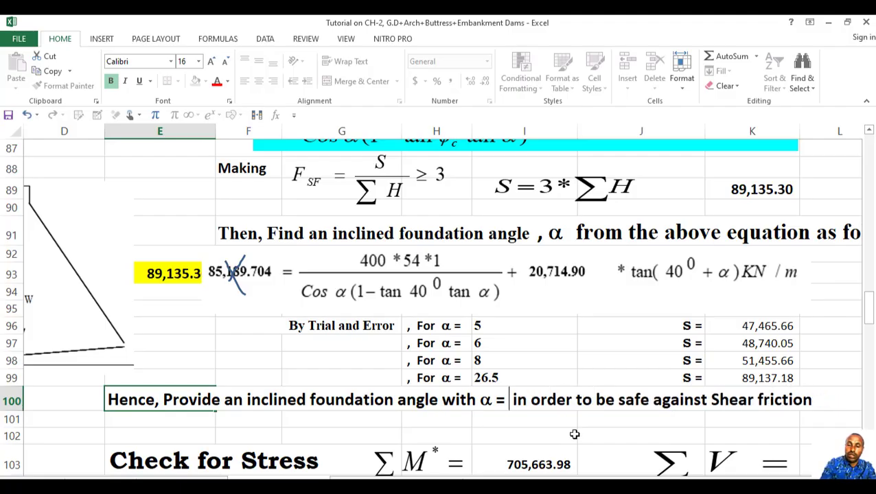
type("26")
type(".5")
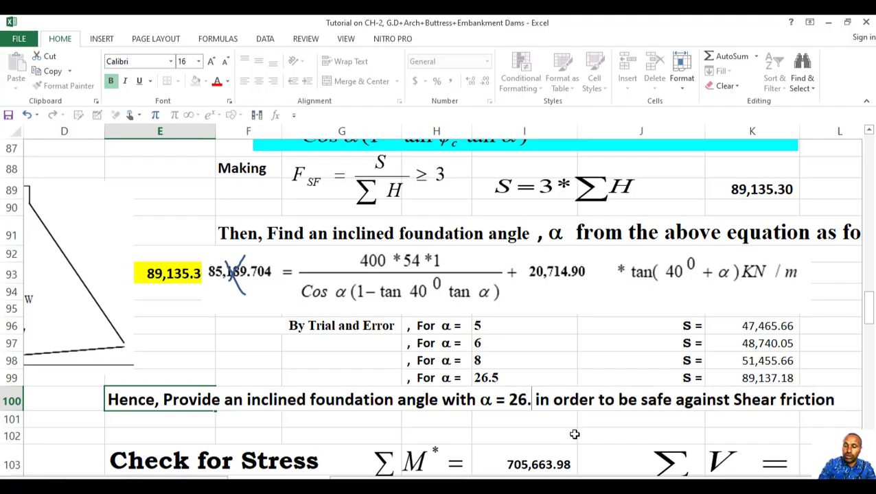
left_click(482, 430)
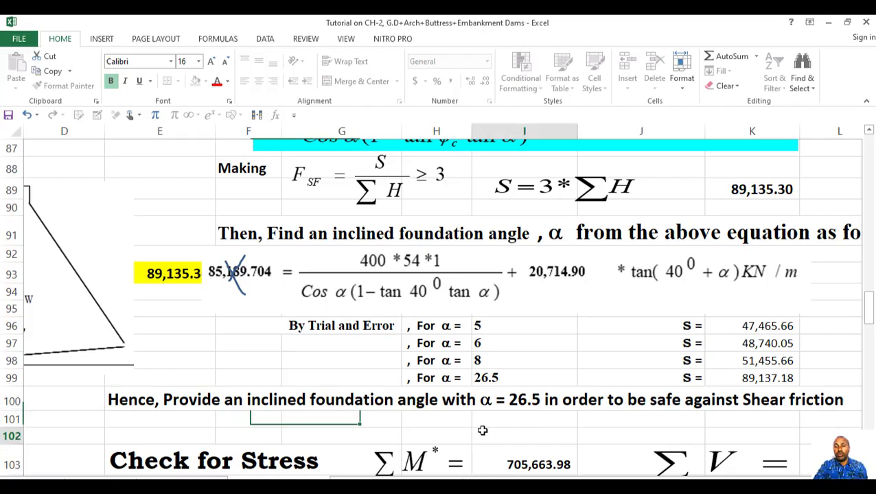
left_click(656, 400)
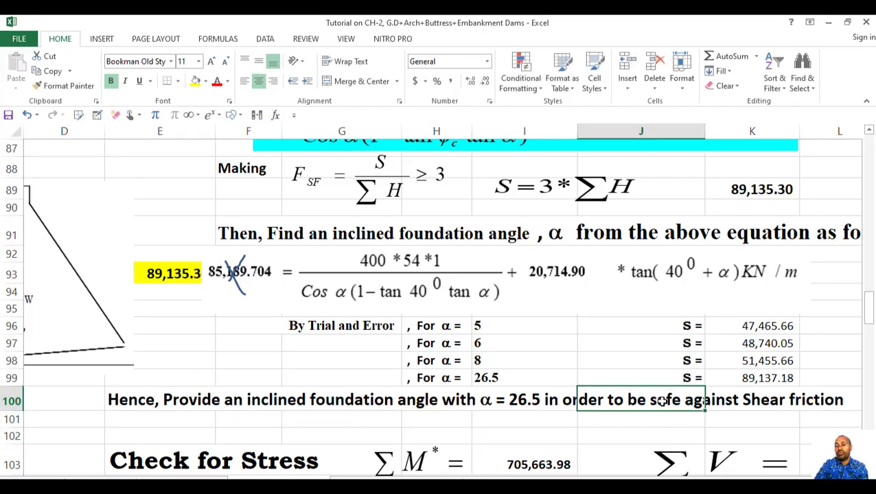
Shrink the centroid equation object slightly in both width and height in the Check for Stress section
left_click_drag(869, 305, 872, 336)
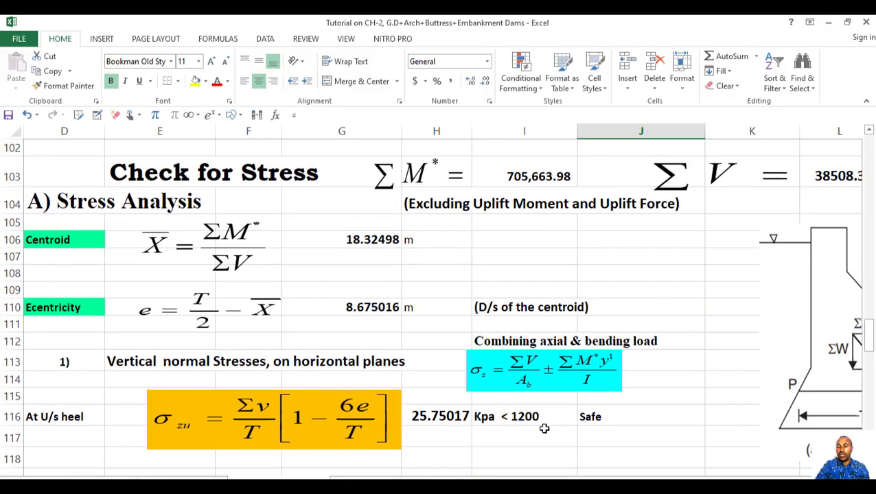
scroll(322, 274, "left", 2)
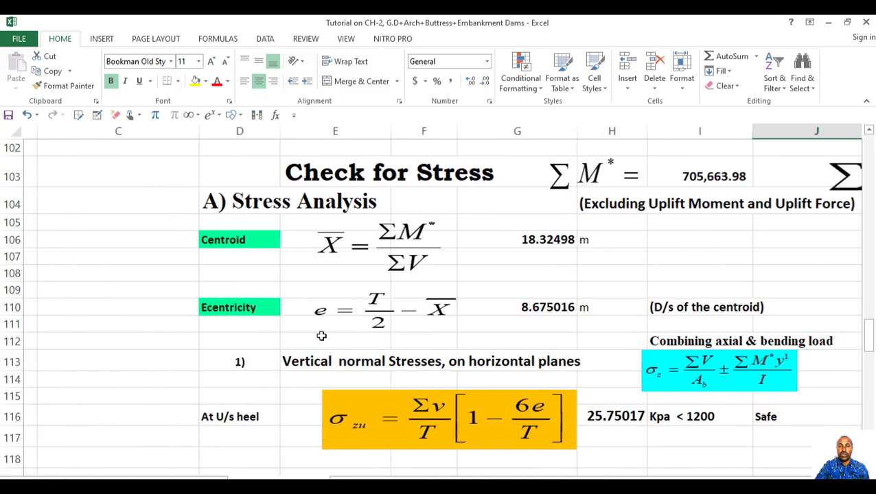
left_click(322, 274)
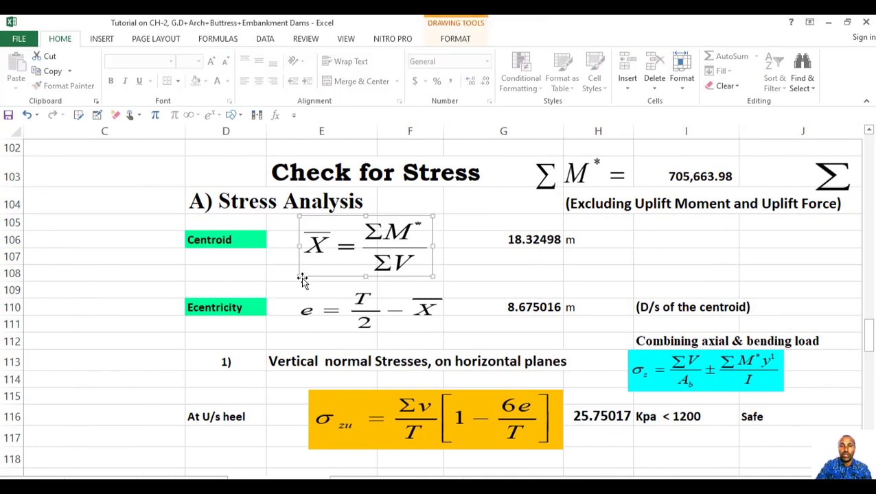
left_click_drag(311, 277, 321, 273)
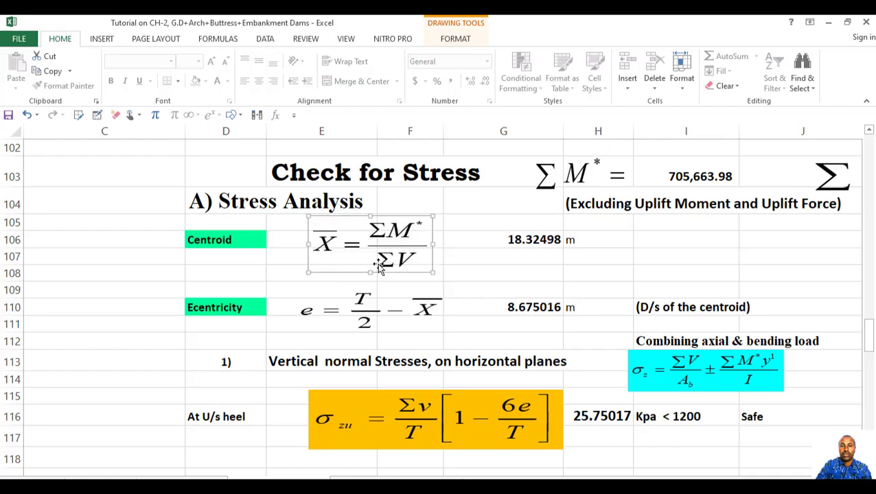
left_click_drag(433, 243, 413, 242)
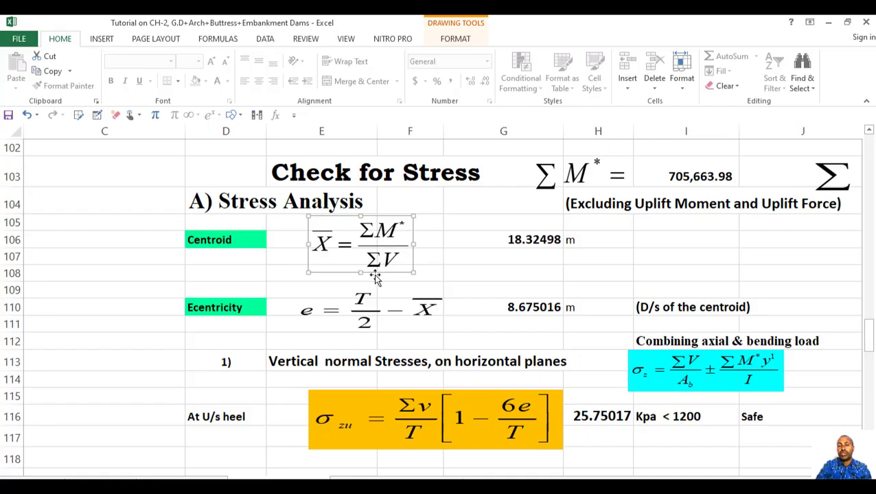
Inspect the centroid formula in cell G106 without changing it
left_click(521, 241)
double_click(520, 242)
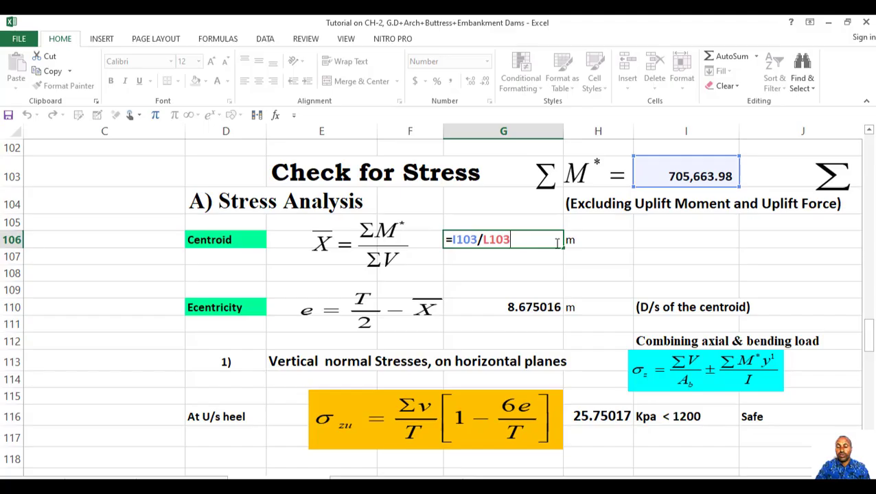
key("Return")
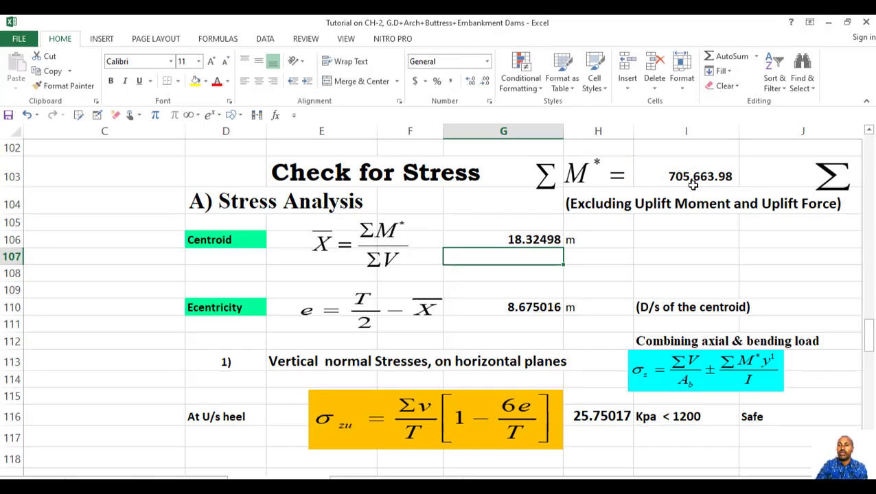
Inspect the ΣM* formula in cell I103 and the cells it references, leaving it unchanged
left_click(696, 177)
double_click(696, 177)
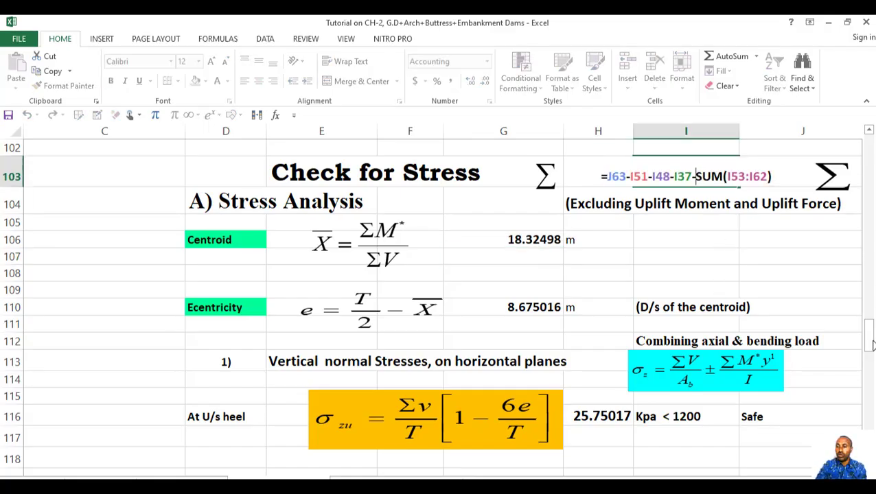
mouse_move(872, 344)
left_mouse_down()
mouse_move(871, 212)
mouse_move(870, 328)
left_mouse_up()
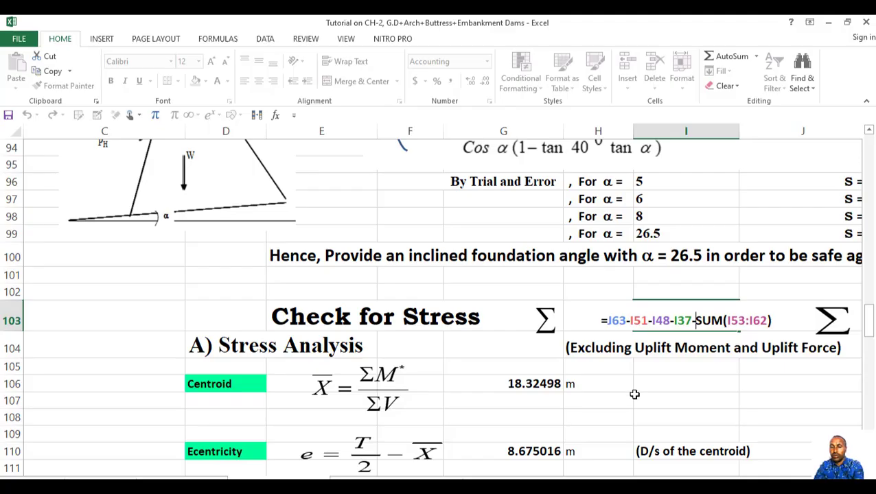
key("Return")
left_click(691, 318)
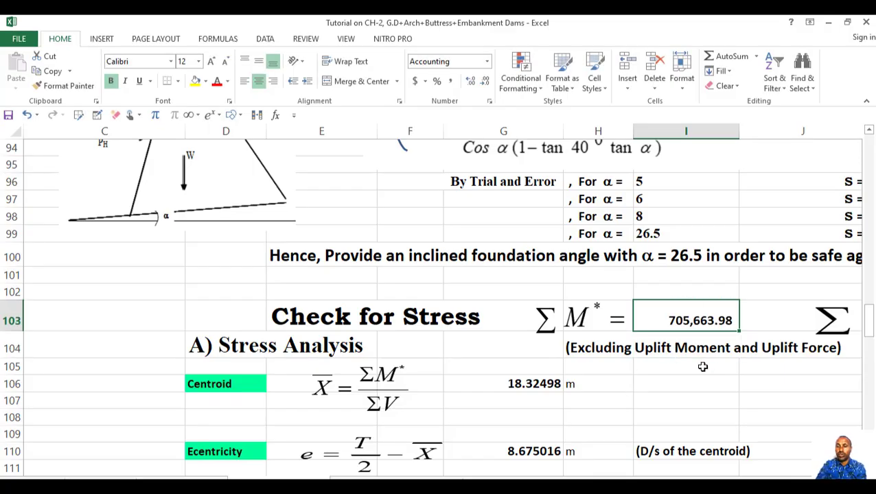
Examine the ΣV formula in cell L103 and trace its referenced cells G63 and F57:F59 in the load table
scroll(625, 318, "right", 6)
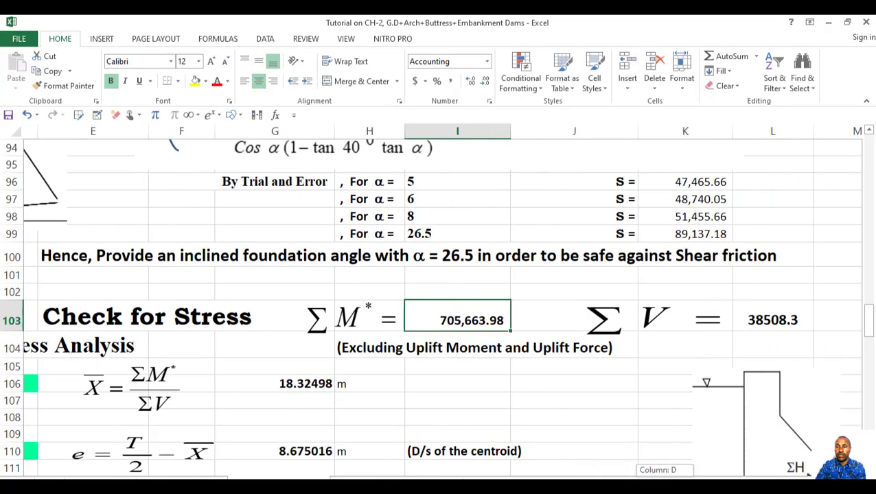
left_click(625, 318)
double_click(646, 320)
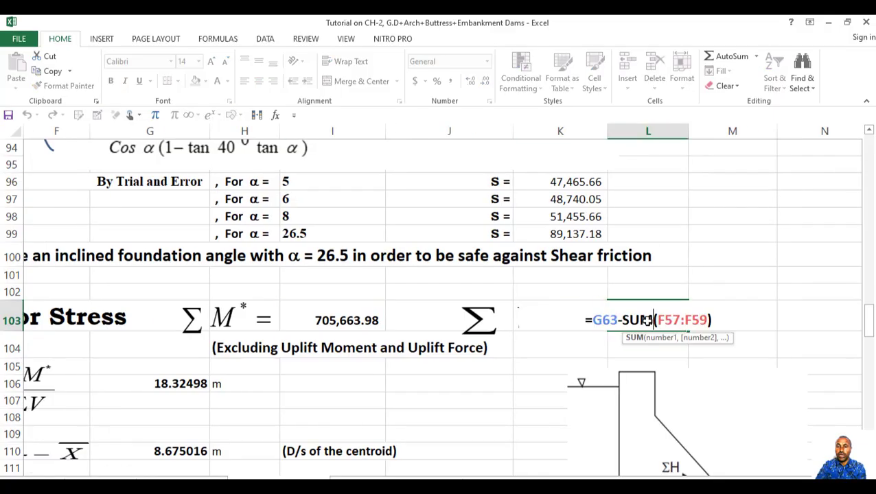
left_click_drag(873, 327, 870, 233)
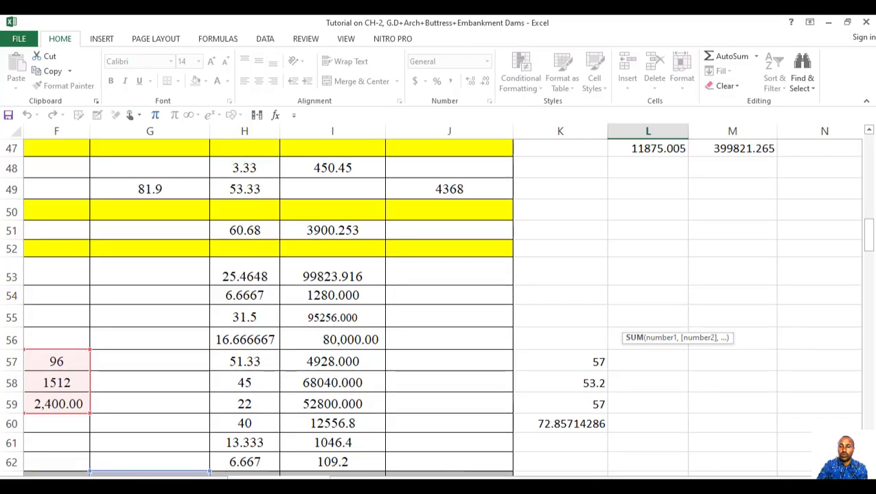
left_click_drag(676, 481, 659, 480)
left_click_drag(872, 245, 867, 264)
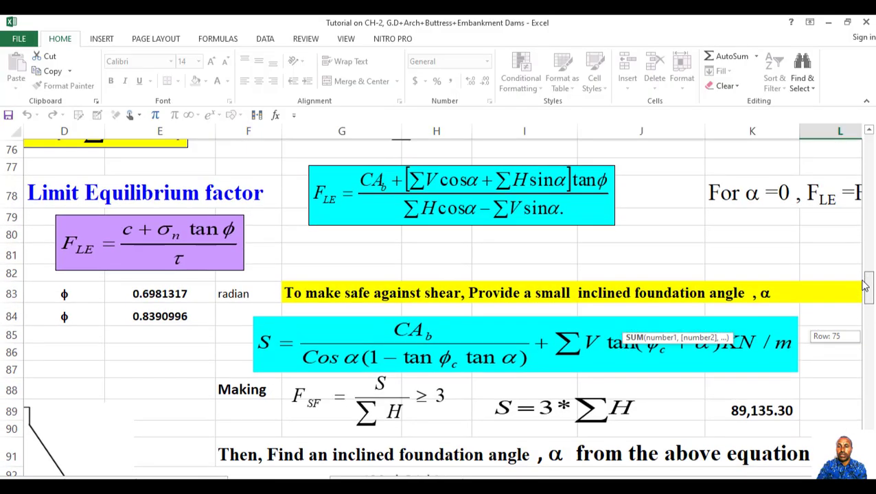
left_click_drag(856, 273, 865, 332)
key("F2")
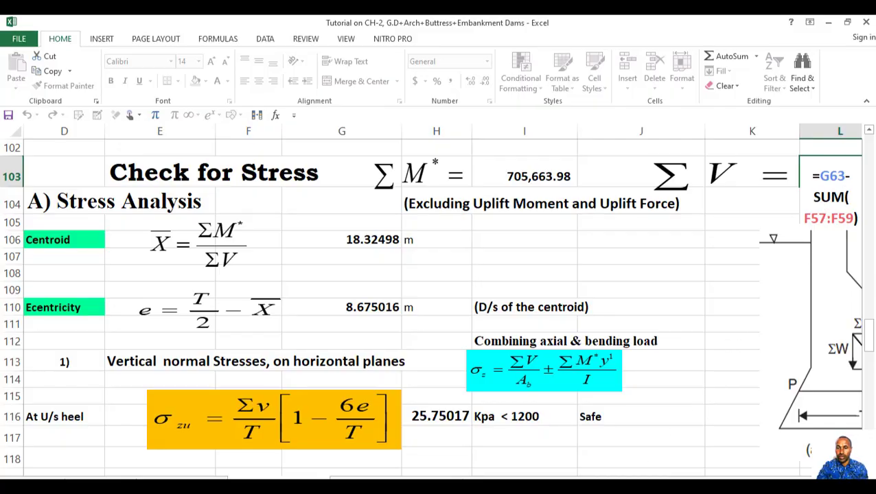
scroll(609, 180, "right", 3)
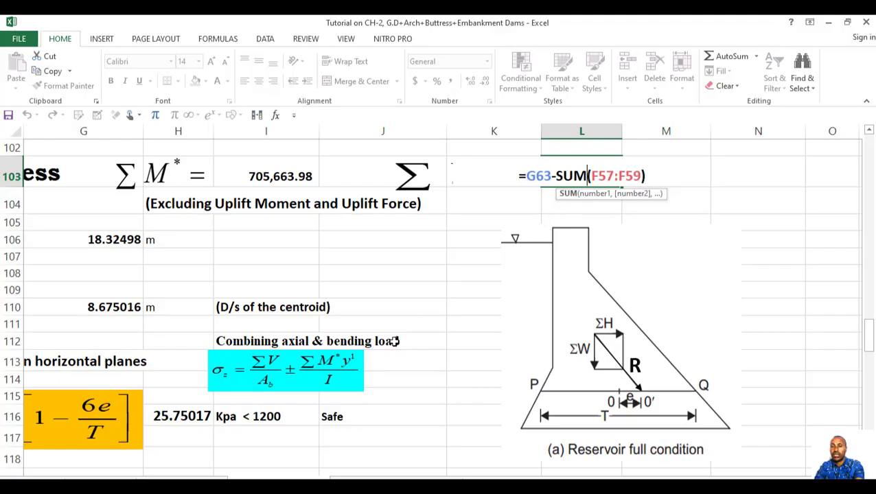
key("Return")
left_click(579, 172)
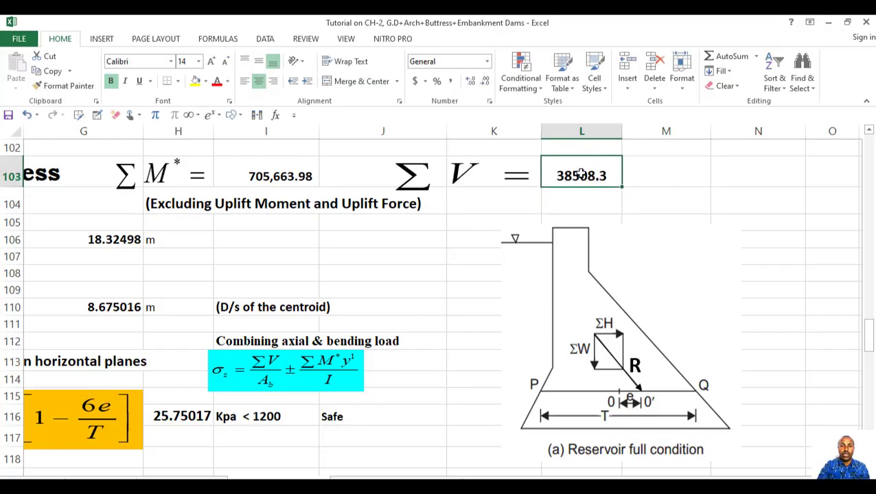
Compare the centroid formula in G106 with the ΣM*/ΣV equation beside it
scroll(471, 218, "left", 4)
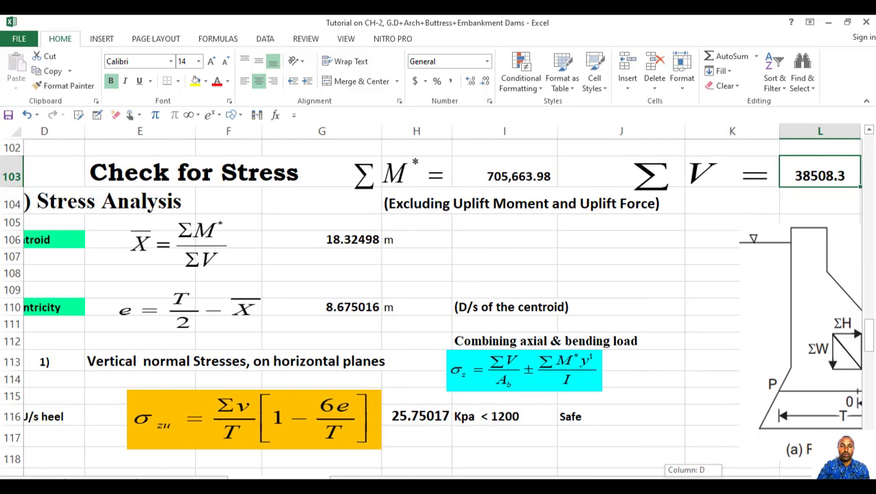
left_click_drag(521, 239, 531, 307)
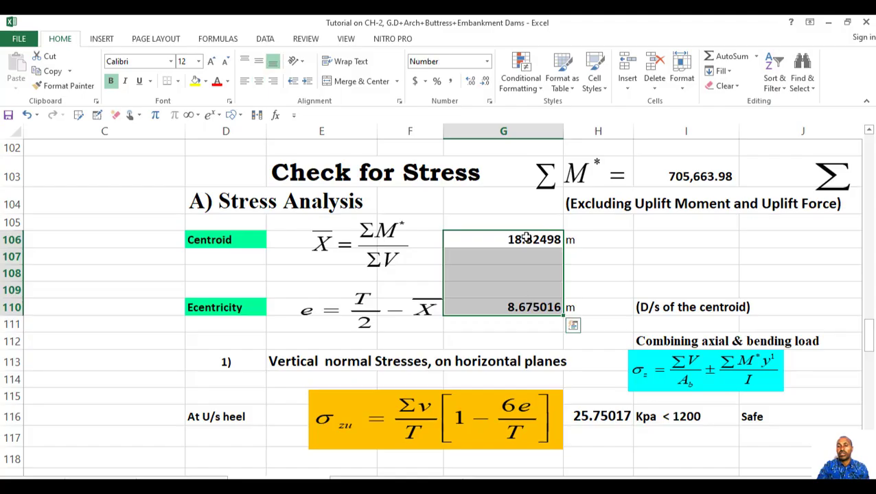
double_click(525, 237)
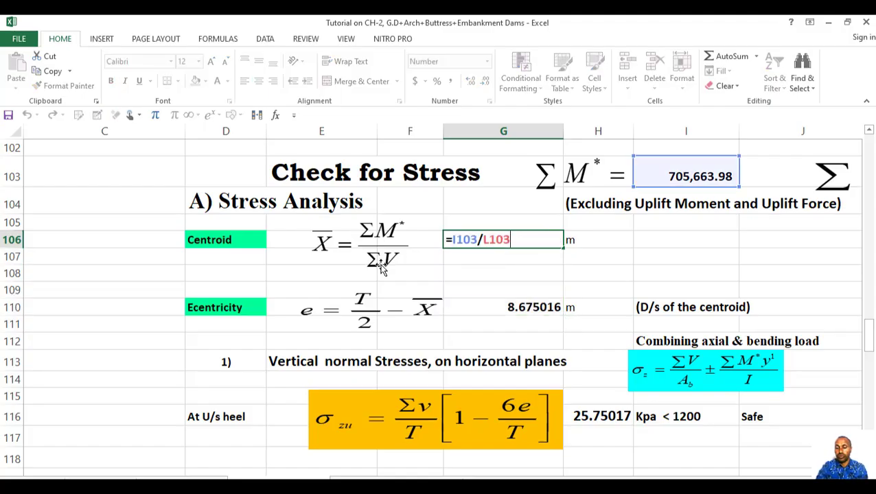
key("Return")
left_click(511, 240)
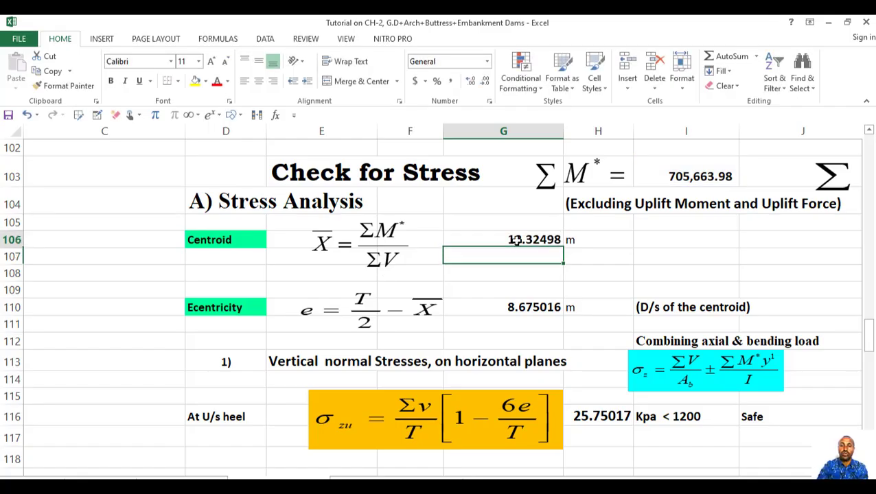
Select the eccentricity equation object in row 110 to examine its terms
left_click(292, 307)
left_click(305, 309)
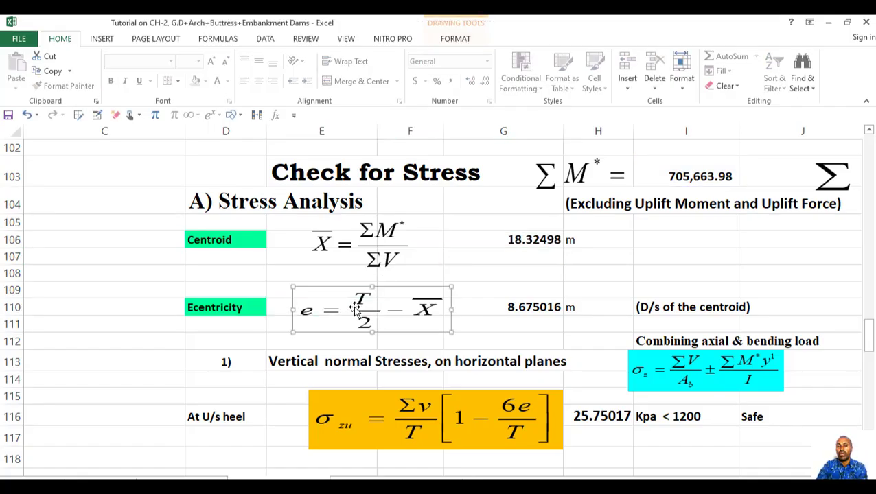